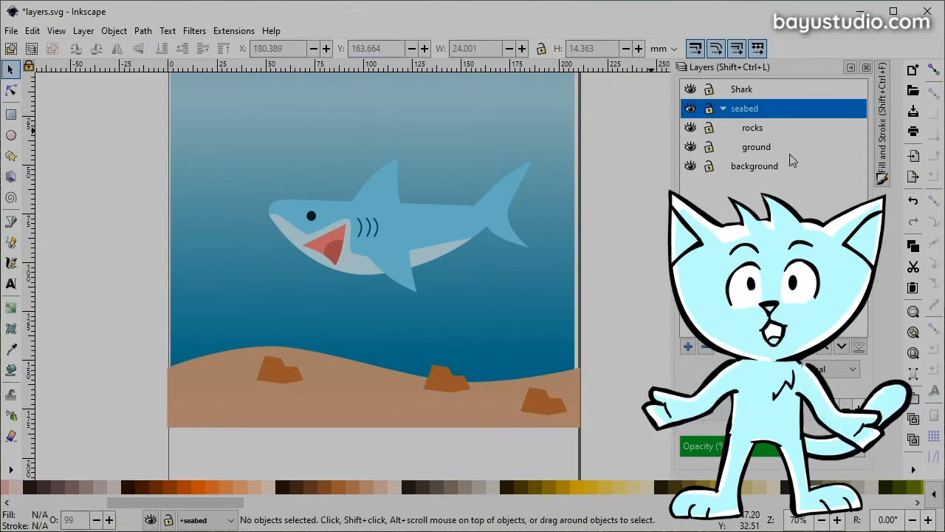
key(ctrl+s)
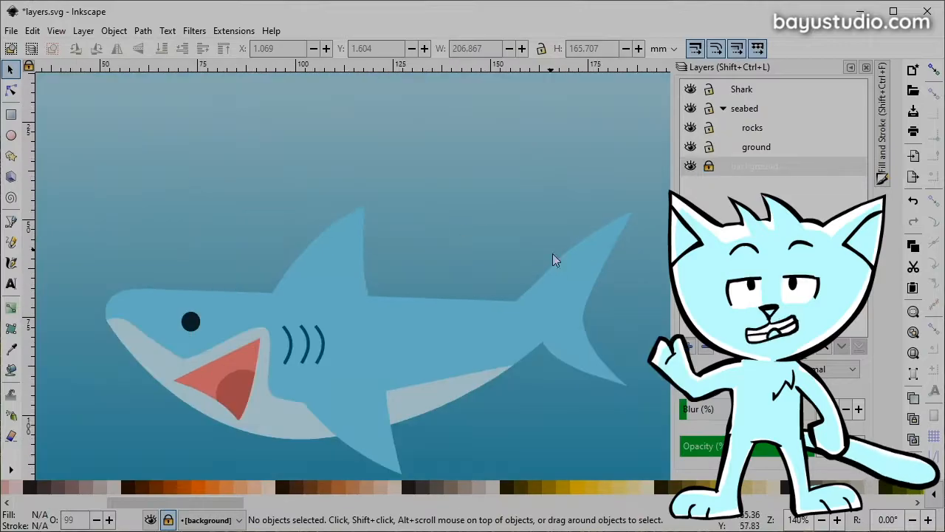
click(732, 169)
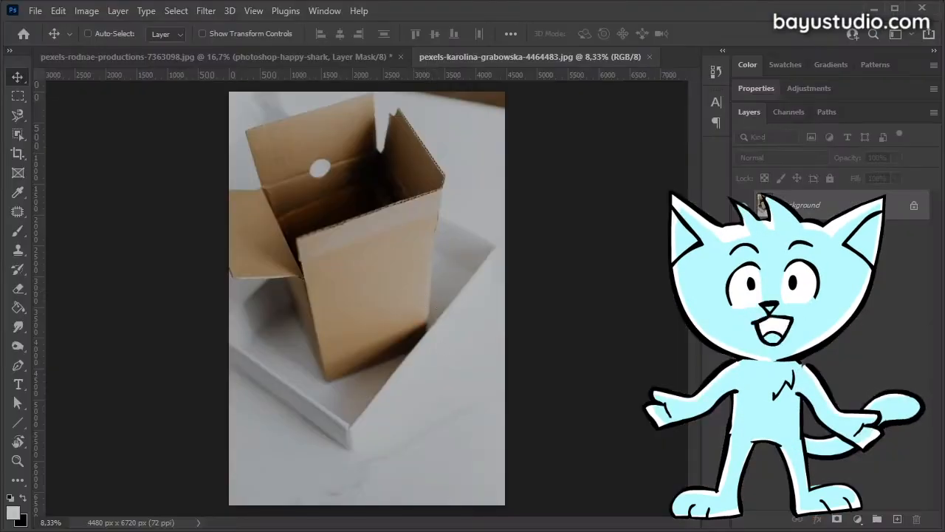
Distort the placed photoshop-chicken artwork so its corners match the front face of the cardboard box.
click(36, 11)
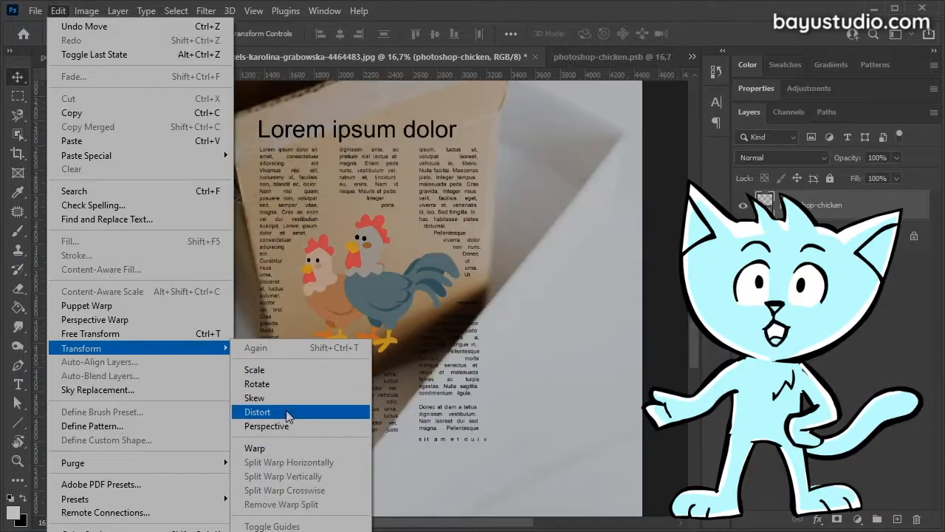
click(270, 413)
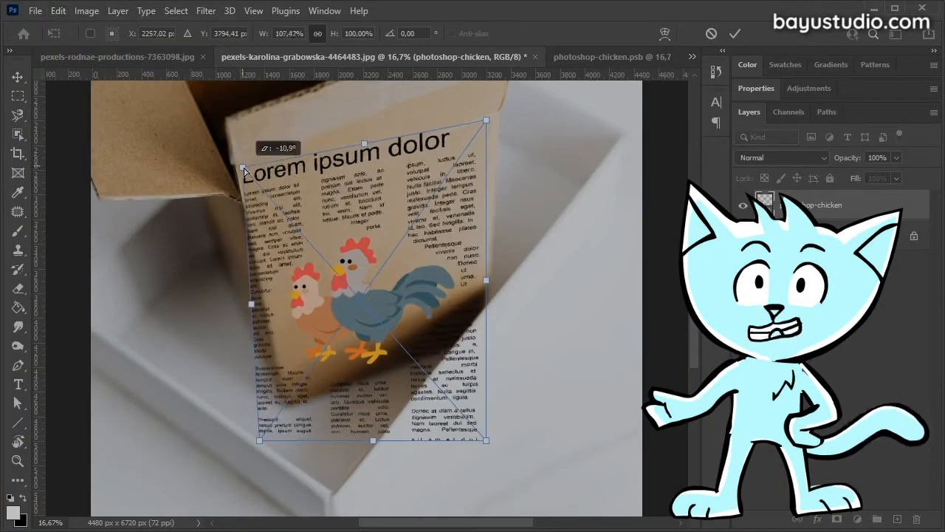
drag(274, 422, 297, 421)
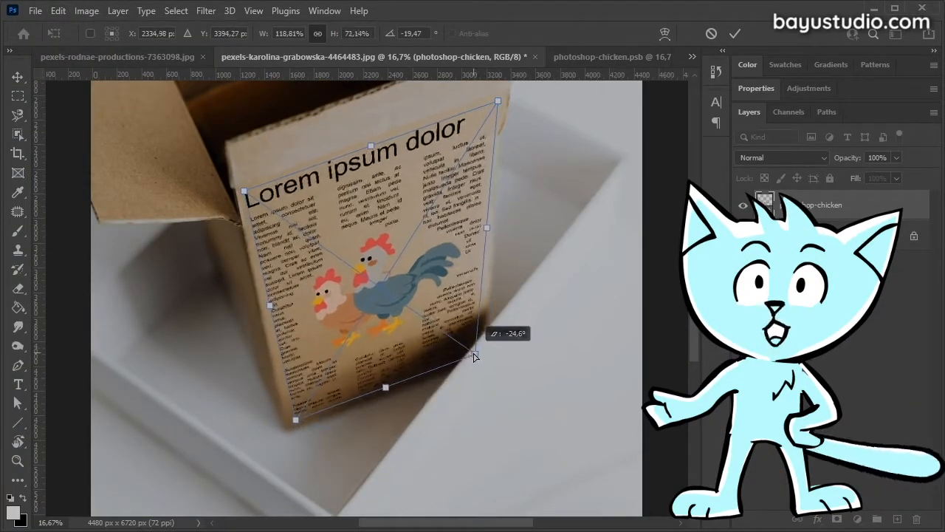
key(Return)
click(303, 226)
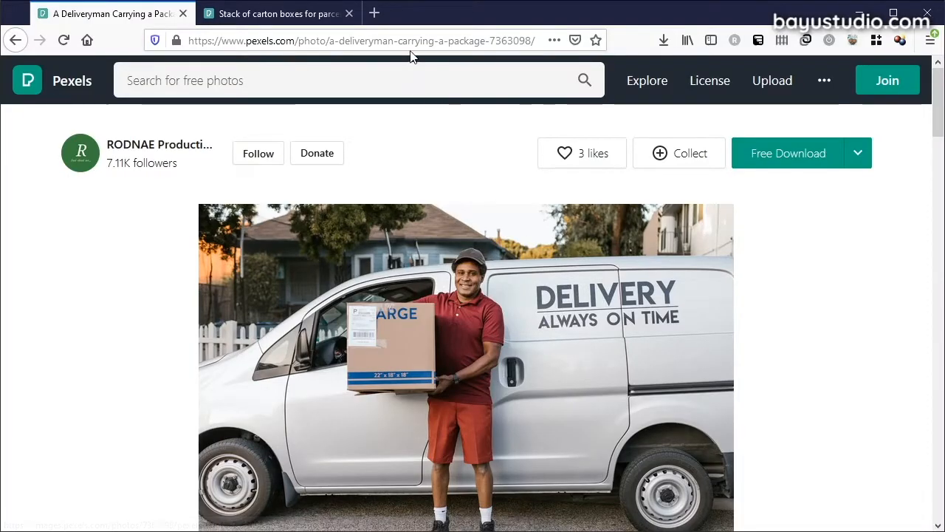
Look over the Pexels page of the deliveryman carrying a package and its web address.
click(410, 40)
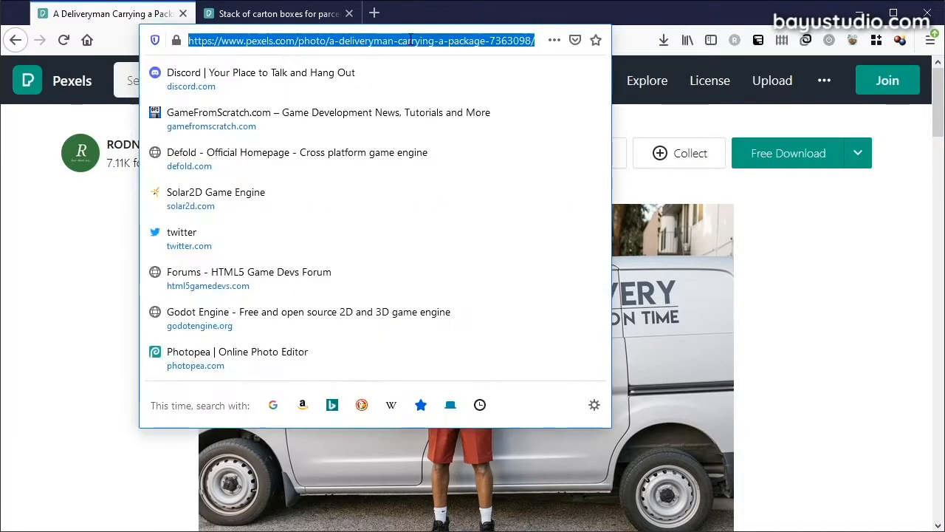
click(52, 285)
scroll(95, 347, down, 1)
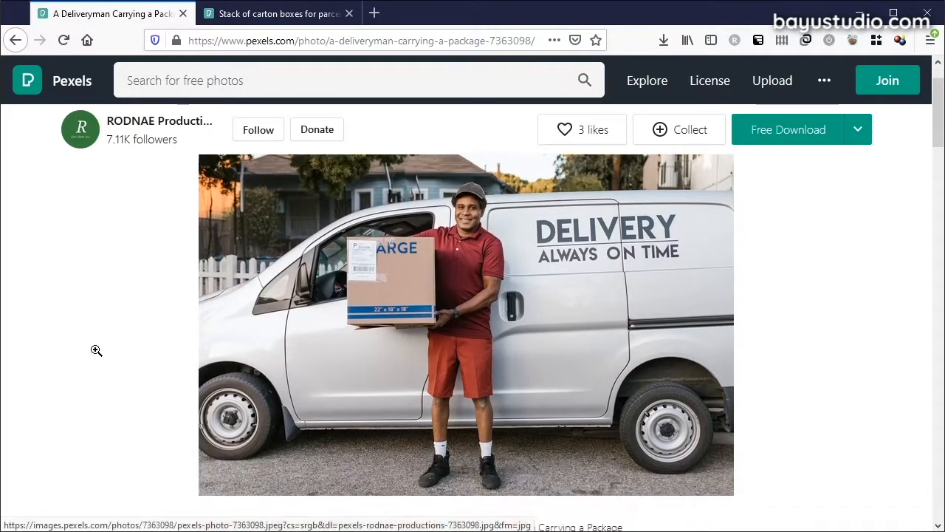
scroll(130, 380, down, 1)
scroll(133, 380, up, 2)
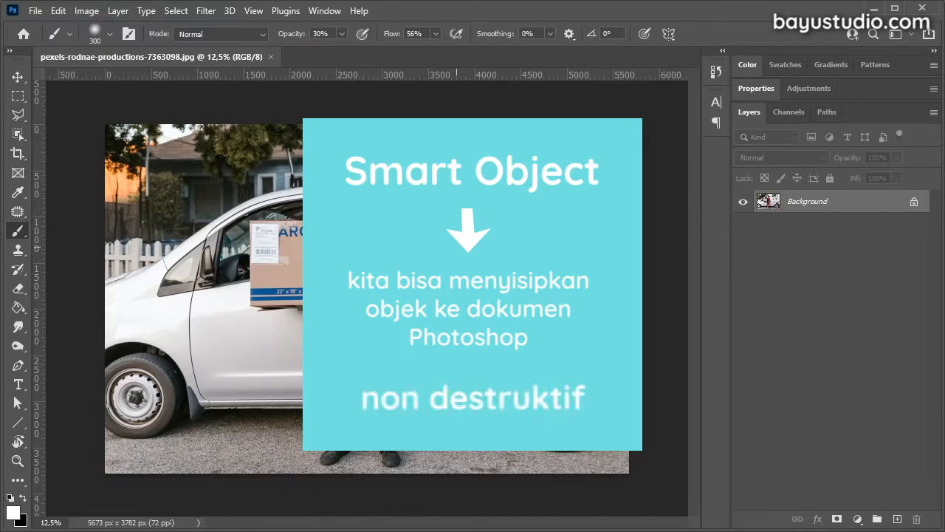
Unlock the background photo layer and place photoshop-happy-shark.svg into the document as an embedded object.
click(915, 202)
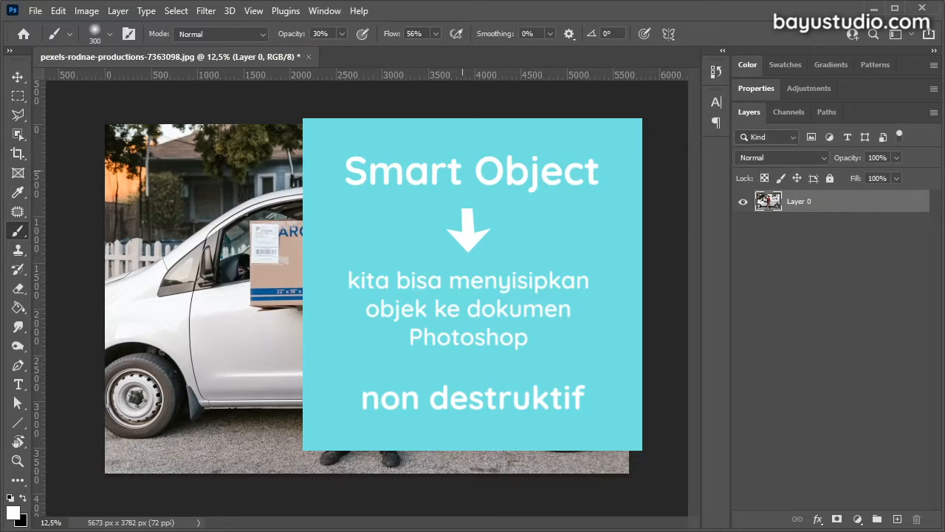
click(35, 11)
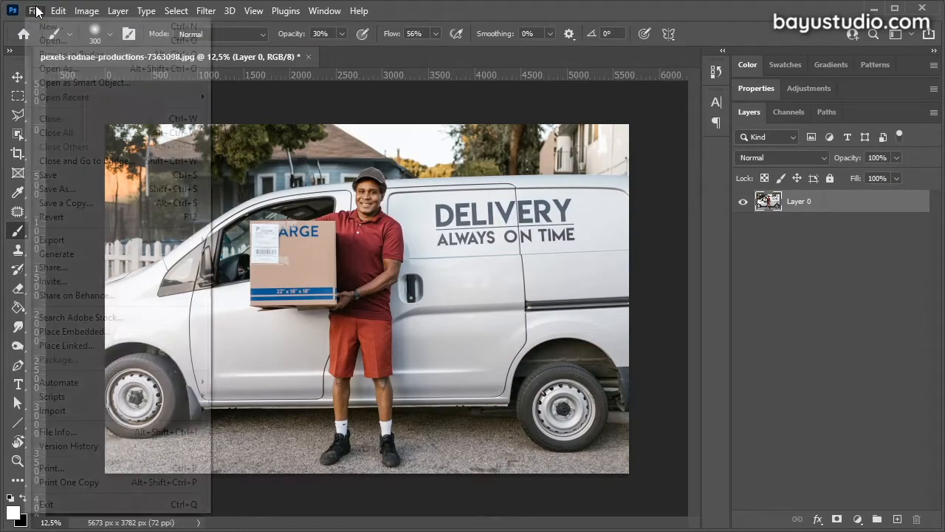
click(127, 335)
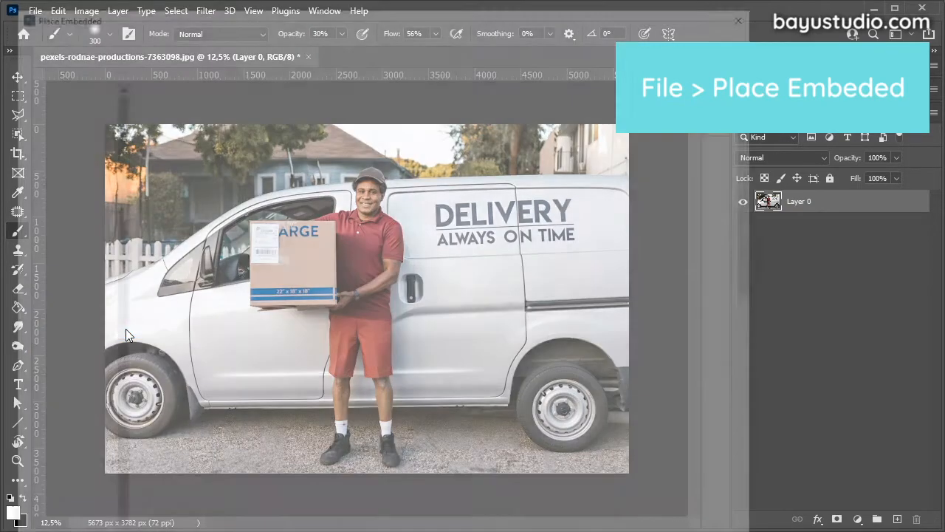
scroll(580, 374, down, 5)
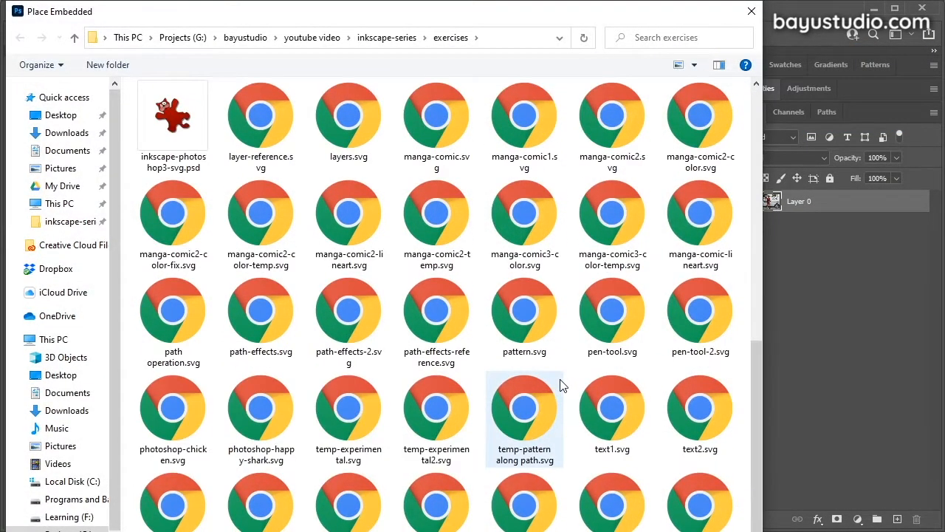
double_click(282, 421)
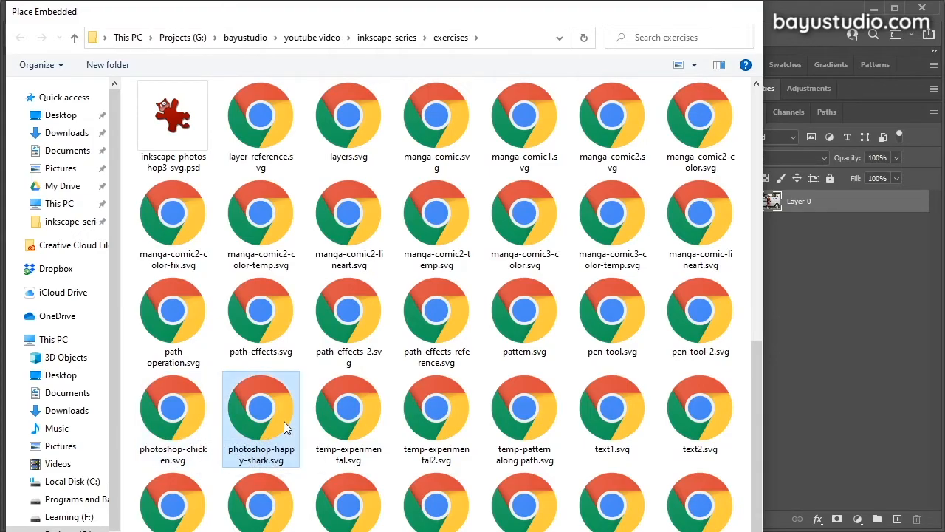
Scale and position the placed shark artwork over the rear side of the delivery van and commit the placement.
drag(400, 273, 531, 176)
drag(332, 323, 205, 420)
drag(434, 296, 487, 323)
drag(541, 198, 602, 152)
drag(223, 430, 193, 453)
mouse_move(605, 146)
mouse_down()
mouse_move(630, 120)
mouse_move(619, 135)
mouse_up()
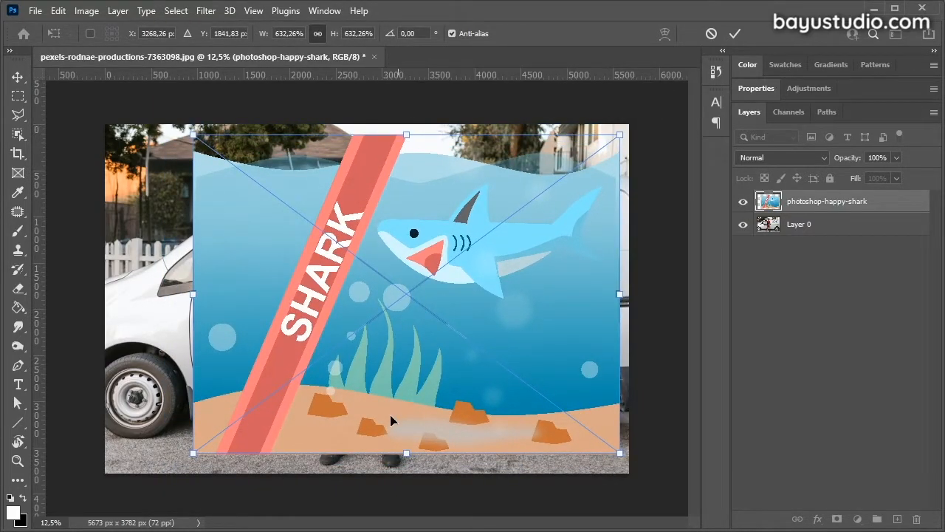
drag(194, 453, 309, 324)
drag(471, 287, 480, 326)
key(Return)
key(b)
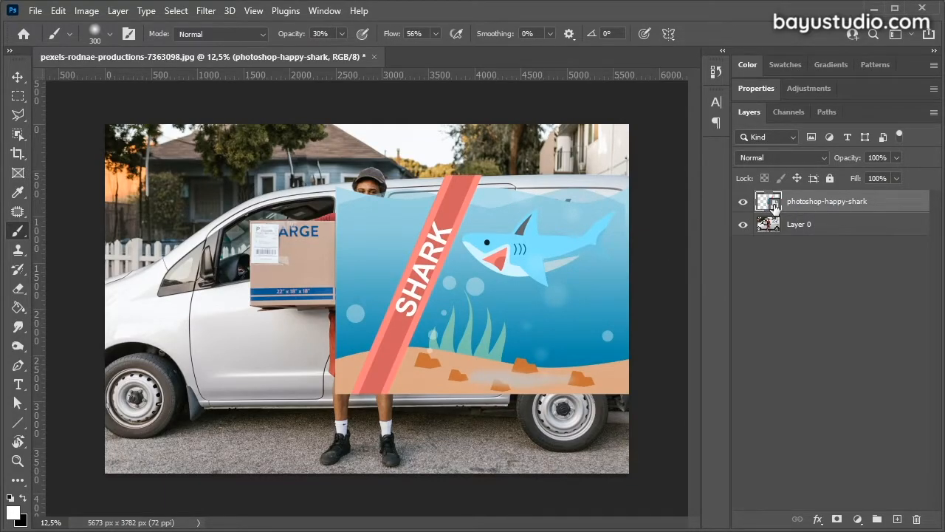
Apply a Hue/Saturation adjustment to the shark smart object, shifting its reds to orange and its light blues to deeper blue.
key(v)
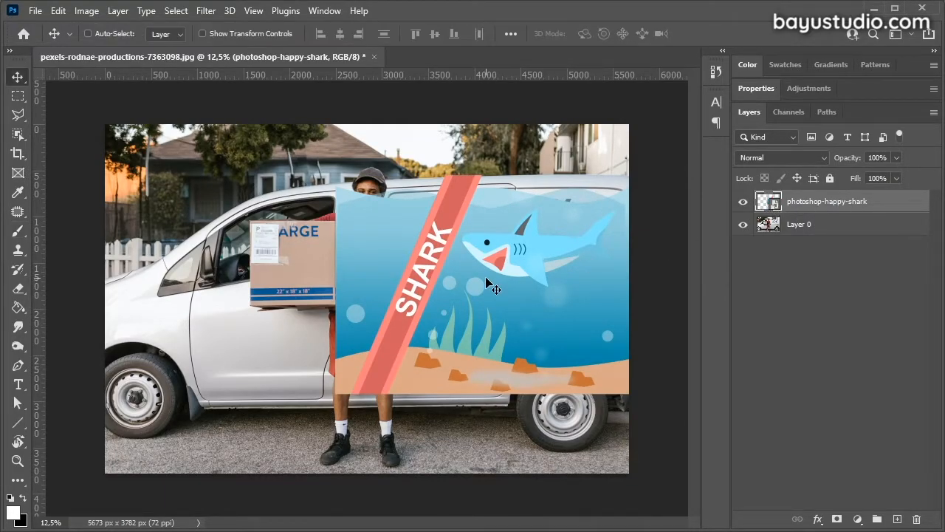
click(87, 12)
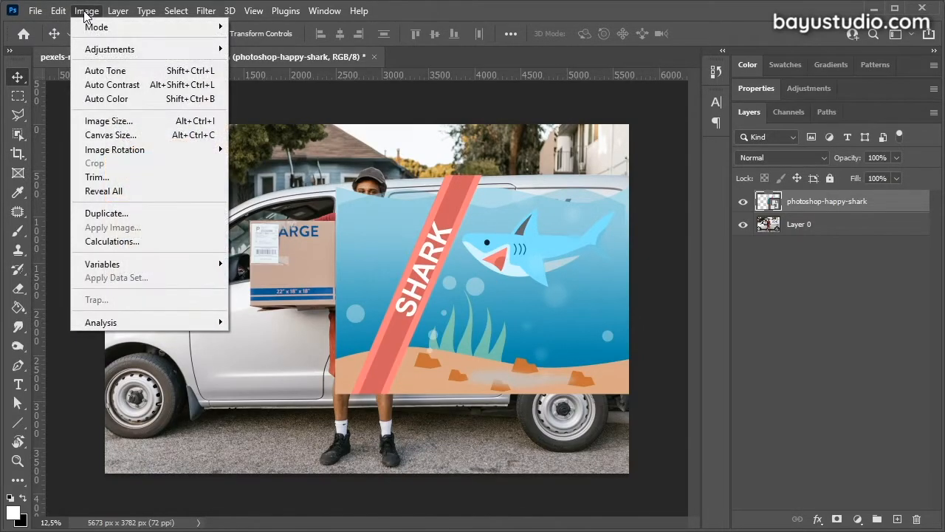
mouse_move(111, 48)
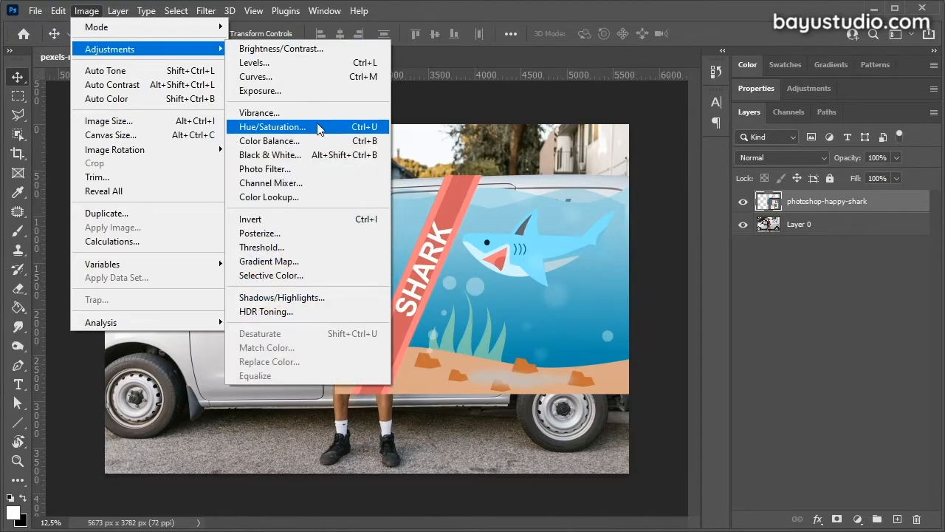
click(272, 126)
mouse_move(195, 255)
mouse_down()
mouse_move(246, 253)
mouse_move(202, 257)
mouse_move(228, 259)
mouse_move(212, 255)
mouse_up()
click(362, 183)
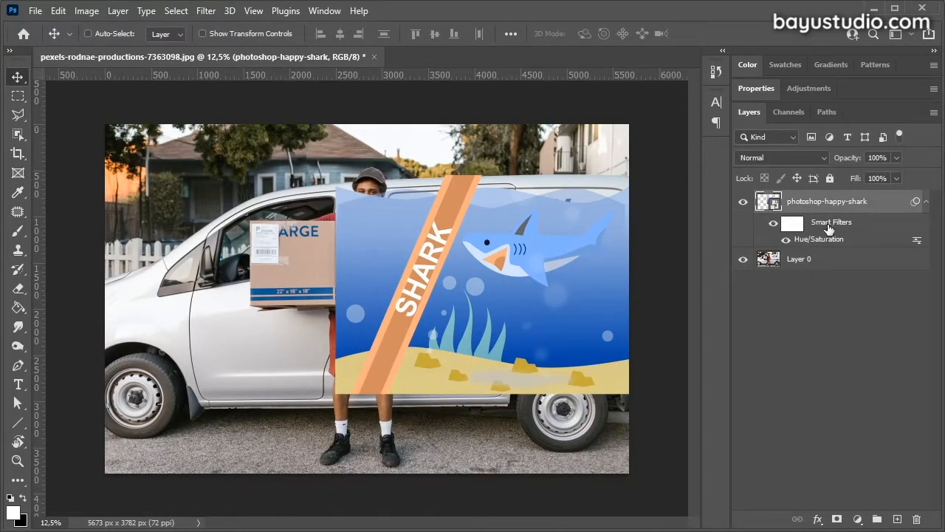
Open the contents of the photoshop-happy-shark smart object and look over the SVG in its associated program.
double_click(766, 205)
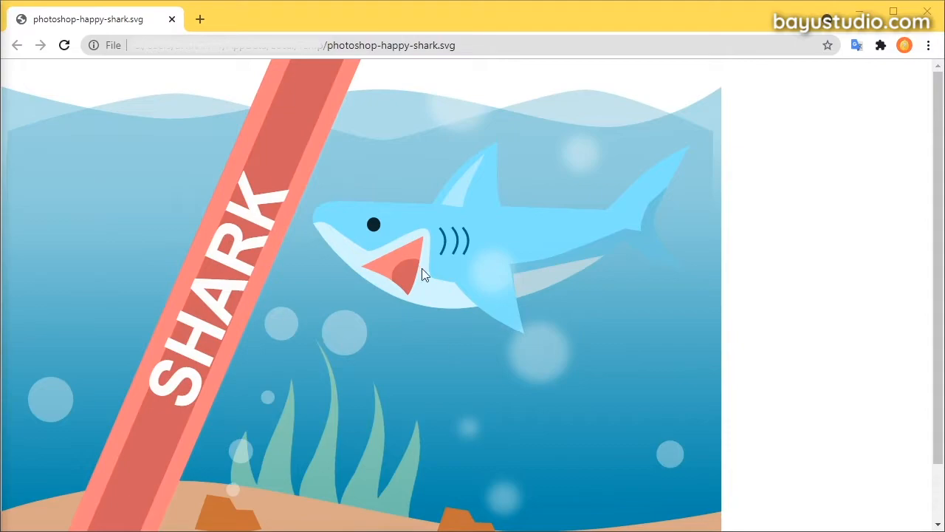
scroll(416, 314, down, 1)
scroll(403, 312, up, 1)
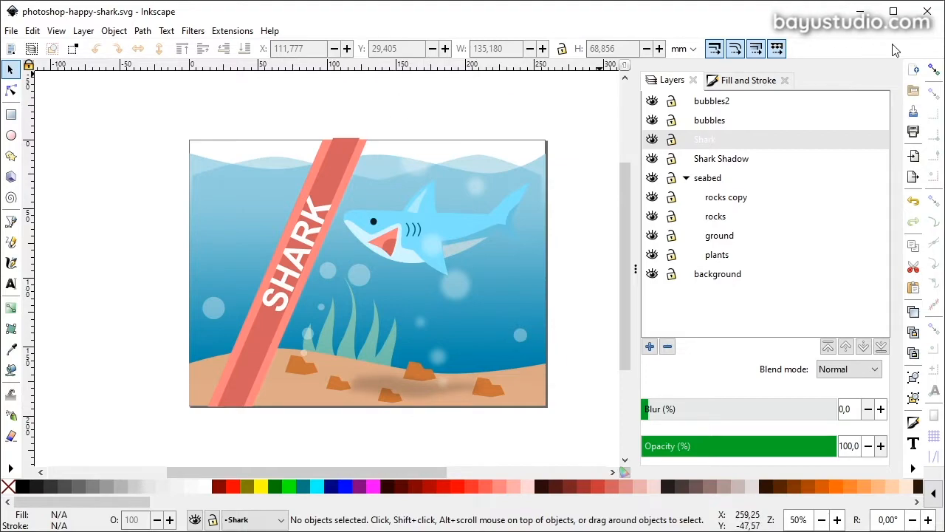
Minimize Inkscape, examine the SVG's file path in the Chrome address, and return to Photoshop.
click(860, 12)
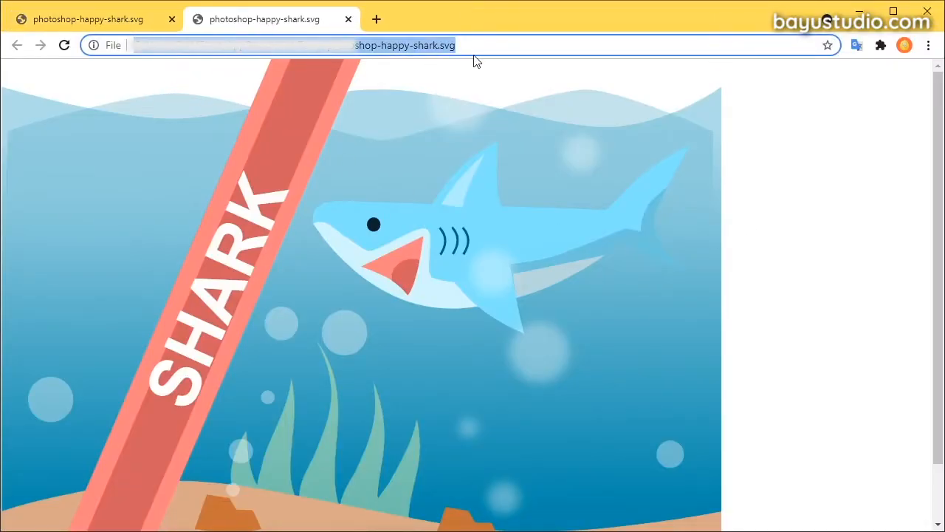
click(486, 46)
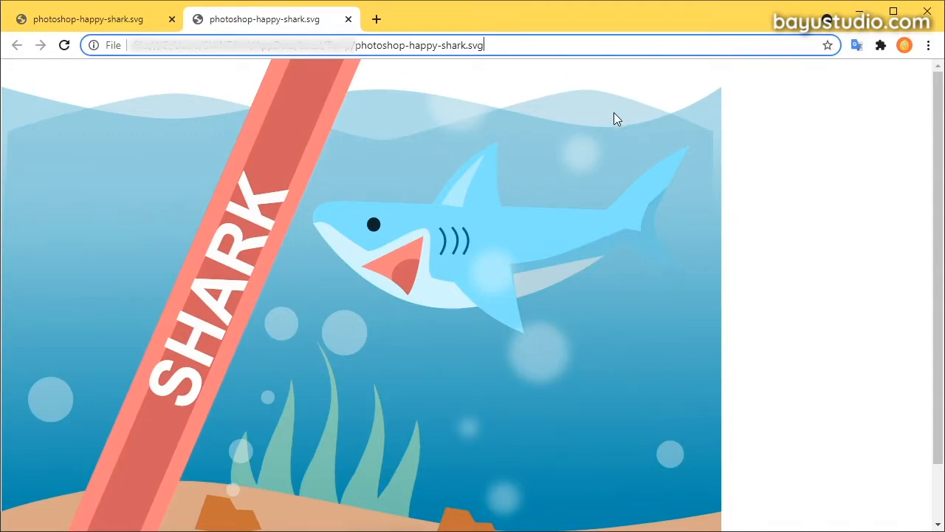
key(alt+Tab)
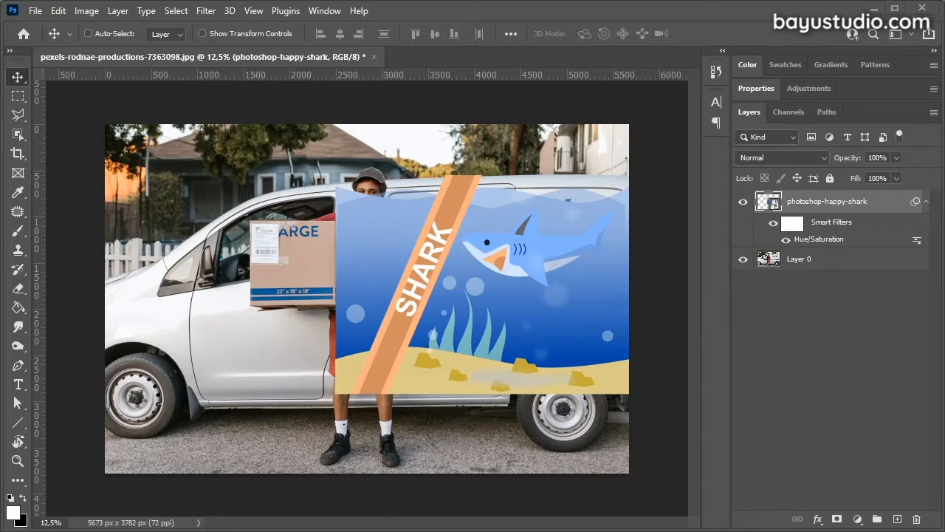
Switch to File Explorer and select photoshop-happy-shark.svg in the exercises folder.
click(874, 9)
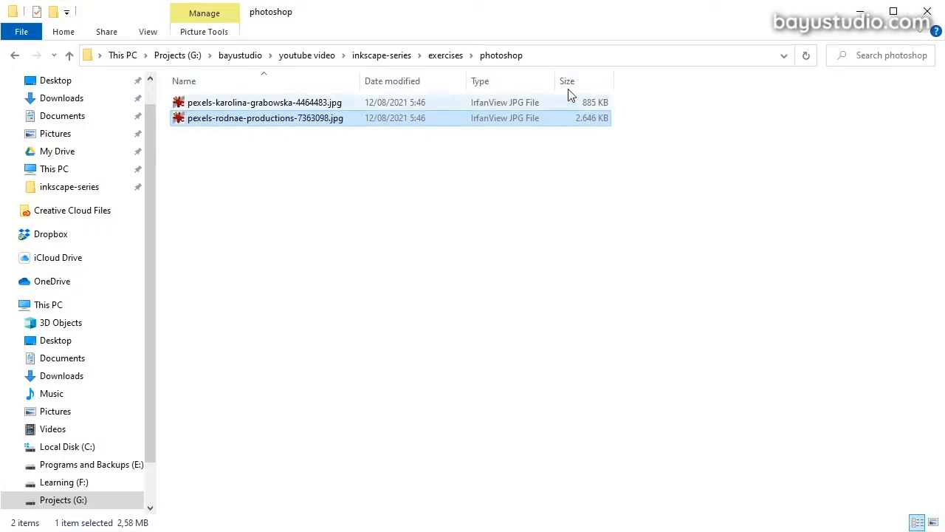
click(448, 57)
scroll(288, 382, down, 7)
scroll(288, 383, down, 10)
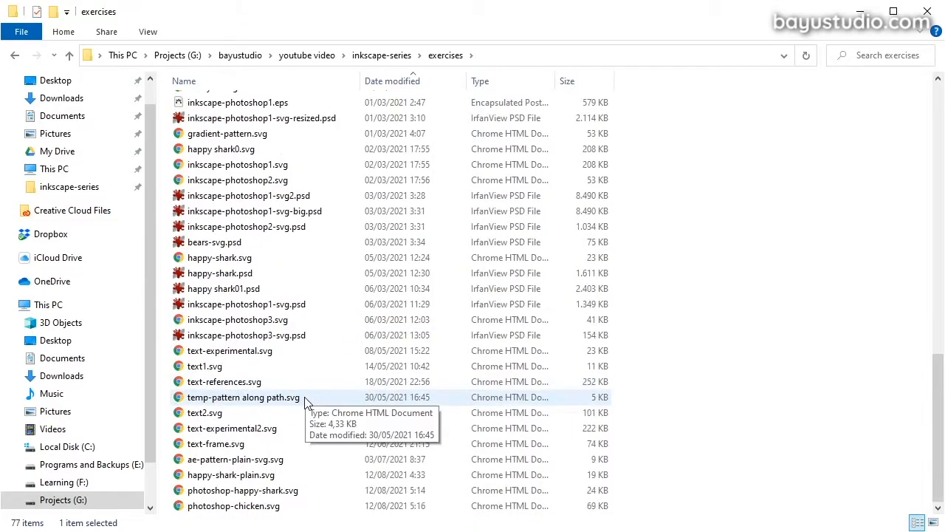
click(307, 490)
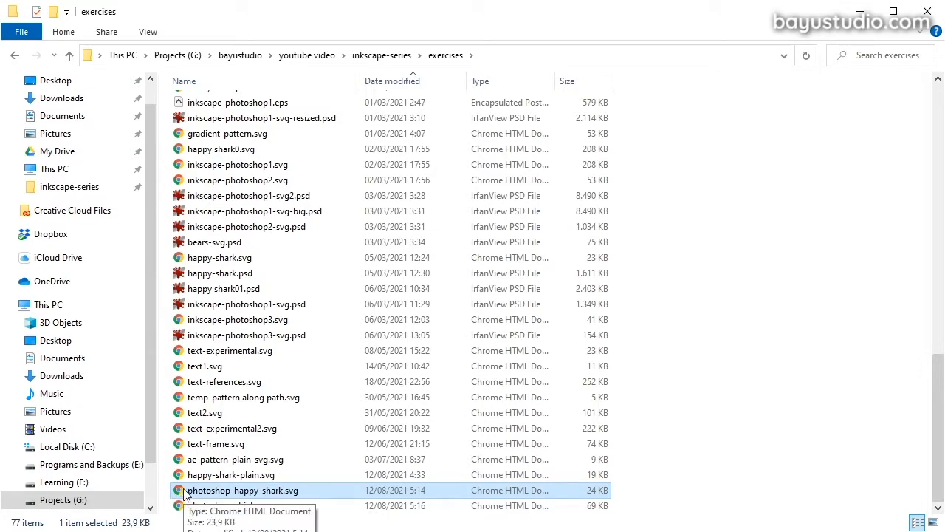
Look through the full list of apps offered for opening photoshop-happy-shark.svg, including browsing for another program on the PC.
right_click(311, 494)
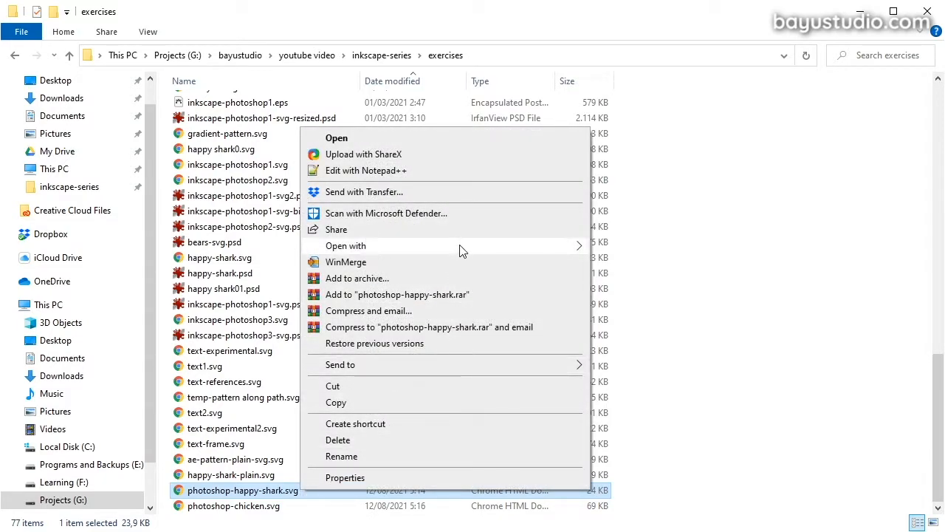
mouse_move(536, 249)
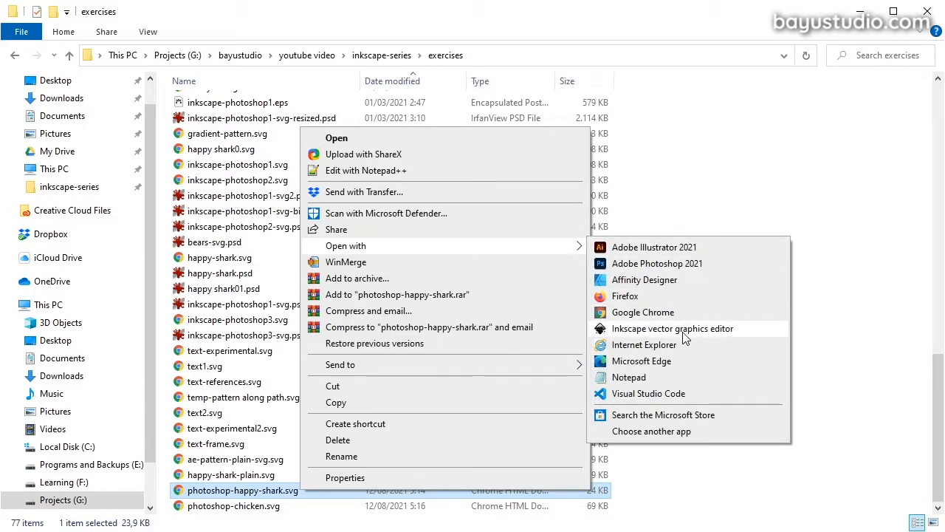
click(700, 430)
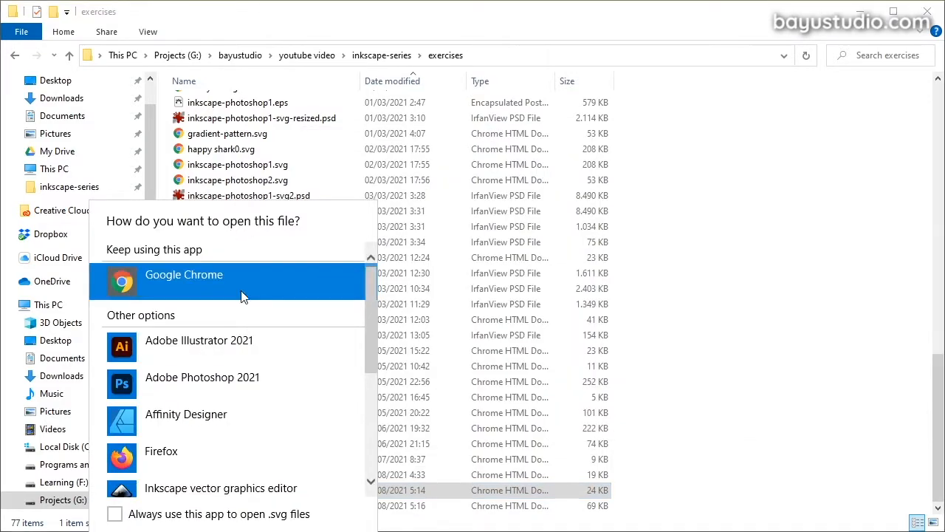
scroll(254, 405, down, 1)
scroll(254, 404, down, 5)
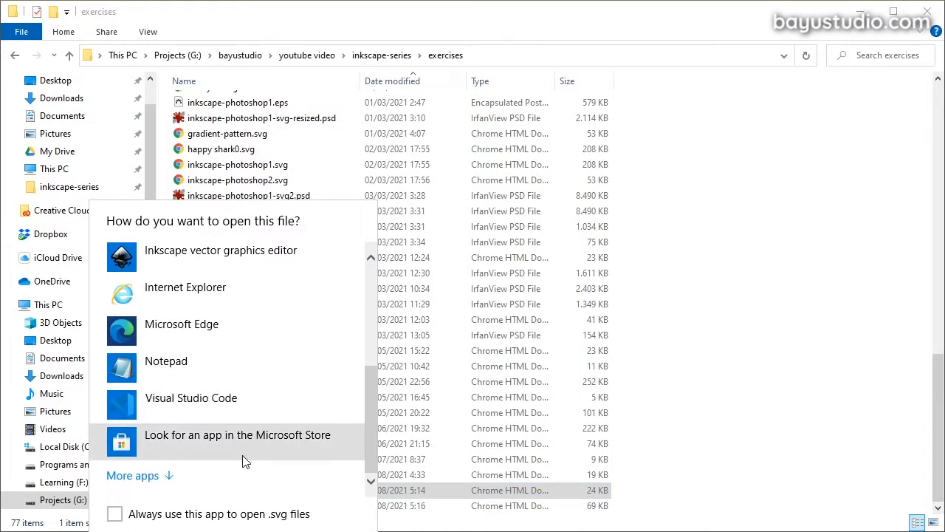
click(165, 477)
scroll(263, 389, down, 8)
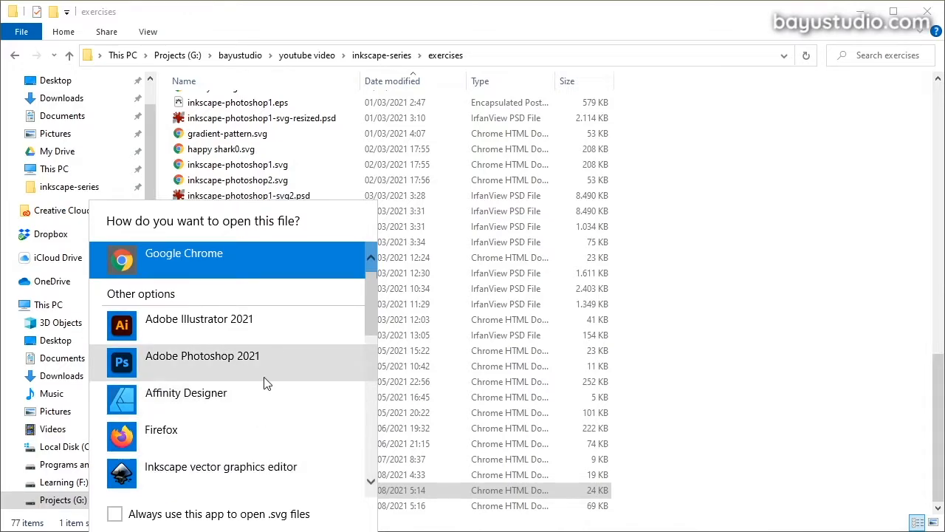
scroll(260, 387, down, 3)
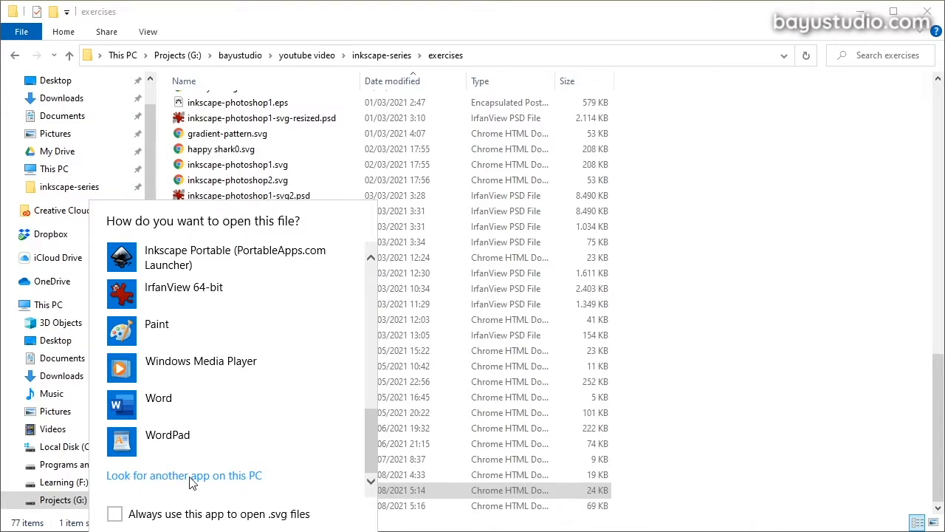
click(214, 480)
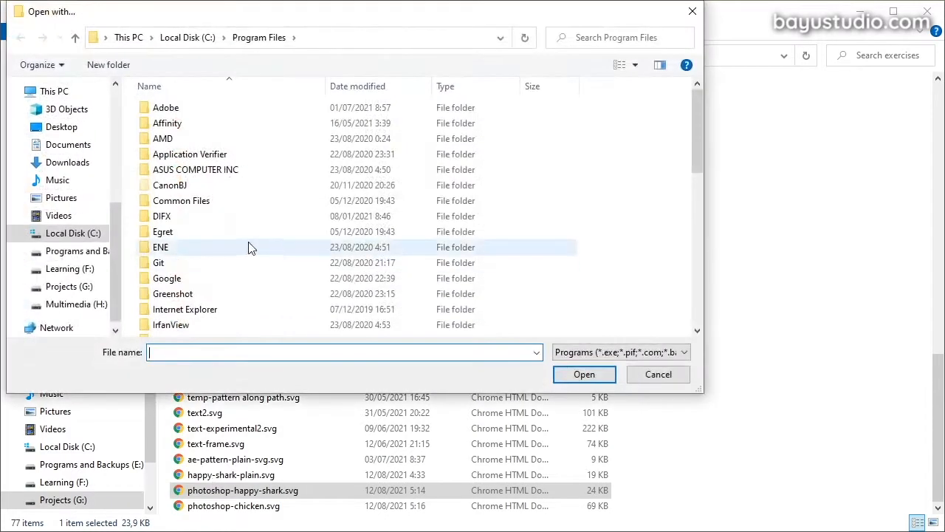
key(Escape)
Choose another app for photoshop-happy-shark.svg, turn on always using it for .svg files, and open the artwork in Inkscape.
right_click(284, 490)
mouse_move(443, 250)
click(633, 435)
scroll(162, 411, down, 5)
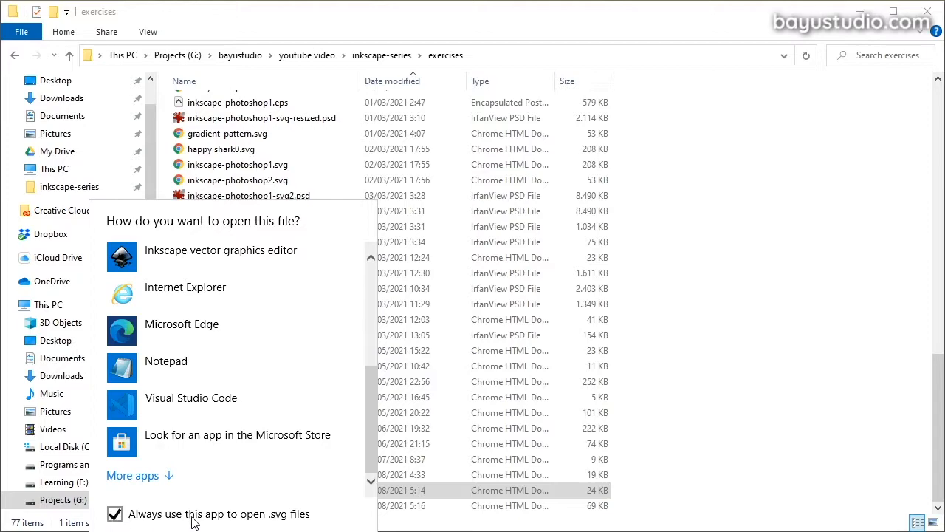
scroll(259, 397, up, 5)
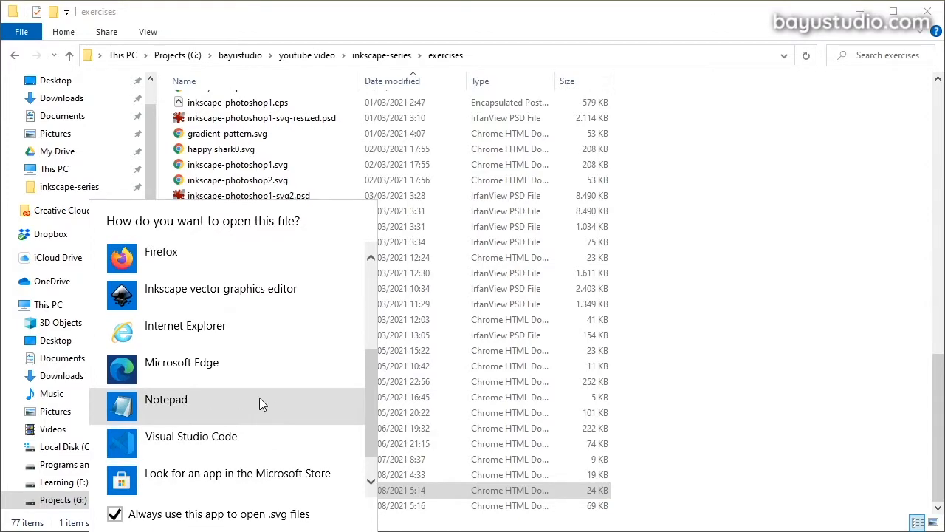
scroll(259, 397, down, 5)
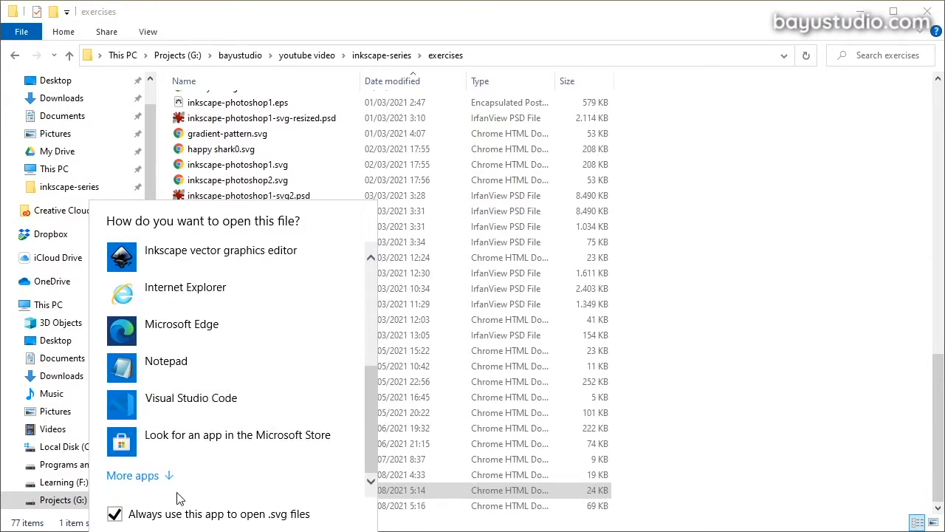
scroll(244, 414, up, 5)
scroll(244, 412, down, 10)
scroll(244, 478, down, 2)
double_click(257, 345)
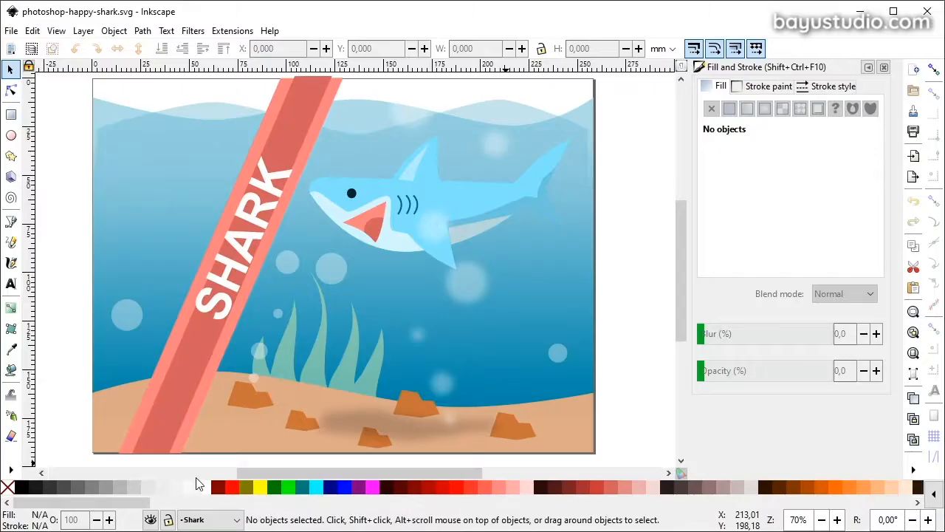
Flip the shark group horizontally, save the SVG and check the placed artwork in Photoshop.
click(447, 216)
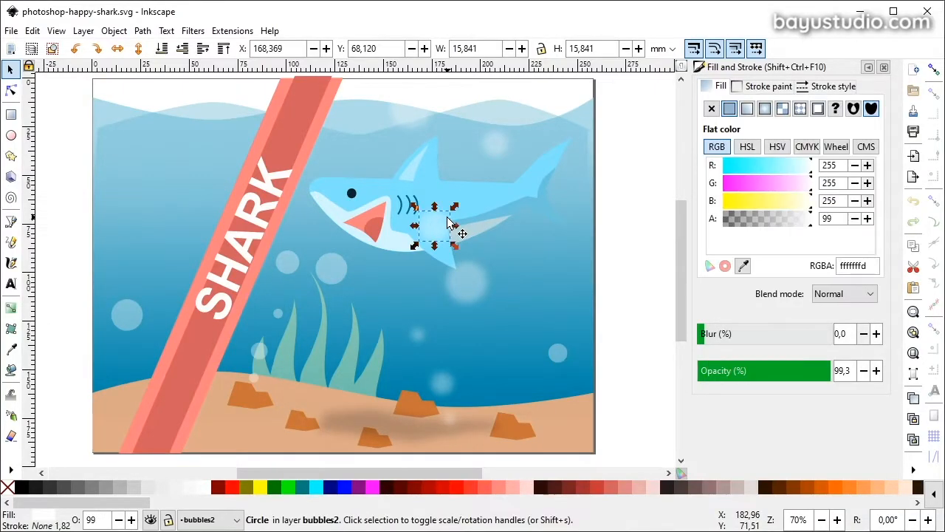
click(629, 215)
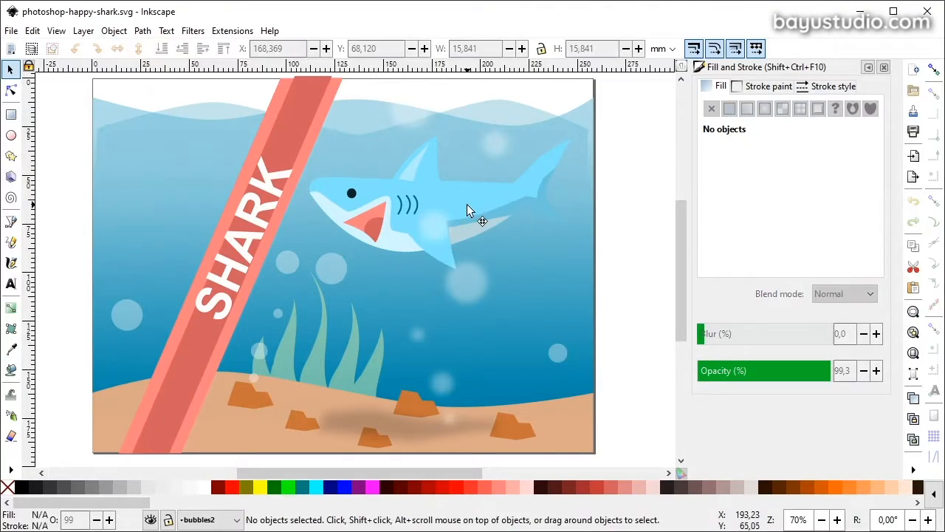
click(466, 209)
click(116, 48)
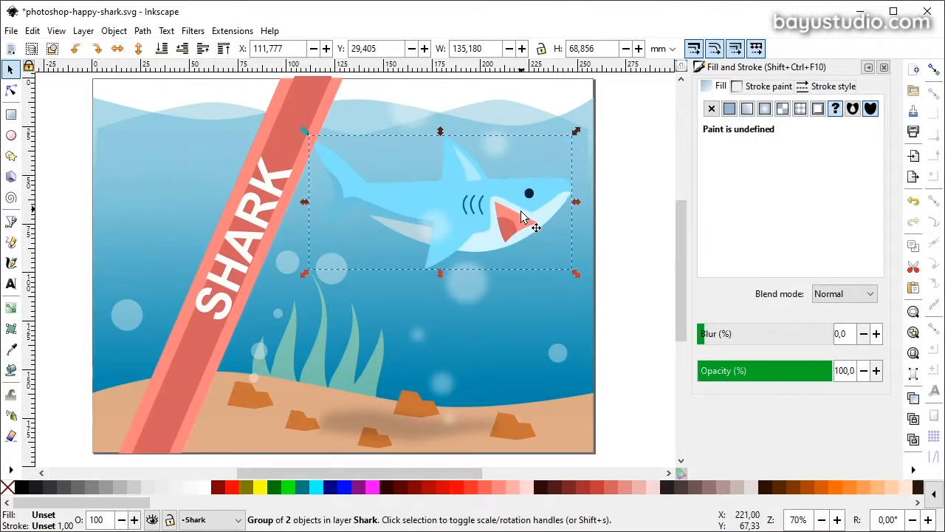
key(ctrl+s)
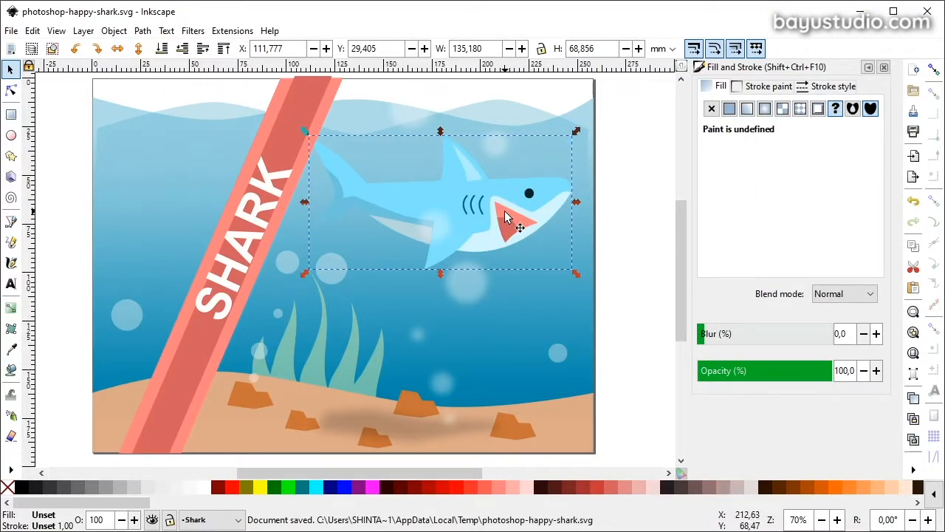
key(alt)
key(alt+Tab)
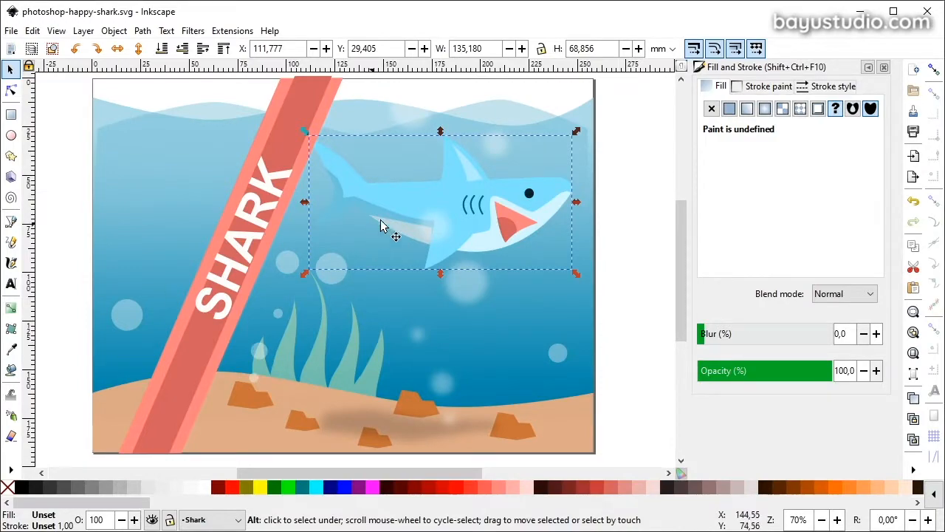
Move the shark behind the SHARK banner to about X 50, Y 29 mm, save the SVG and check it in Photoshop.
drag(461, 201, 398, 190)
key(ctrl+s)
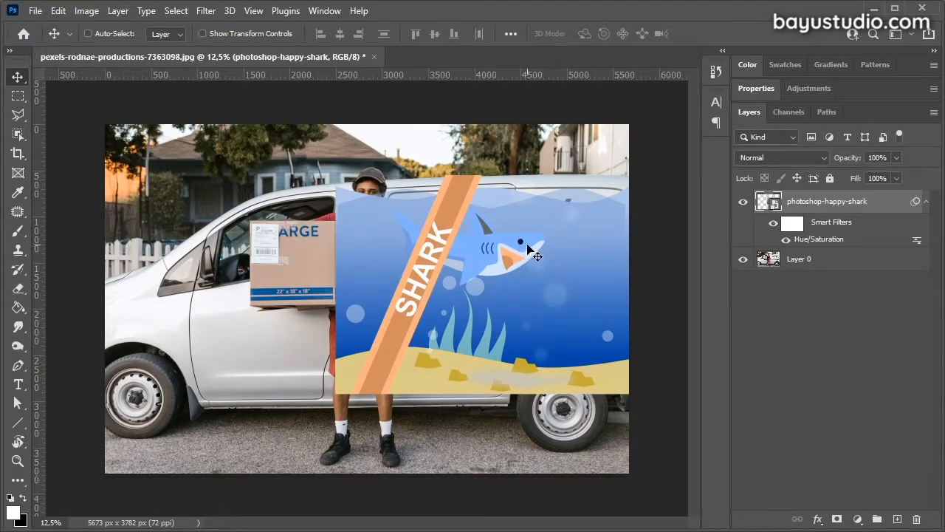
key(alt+Tab)
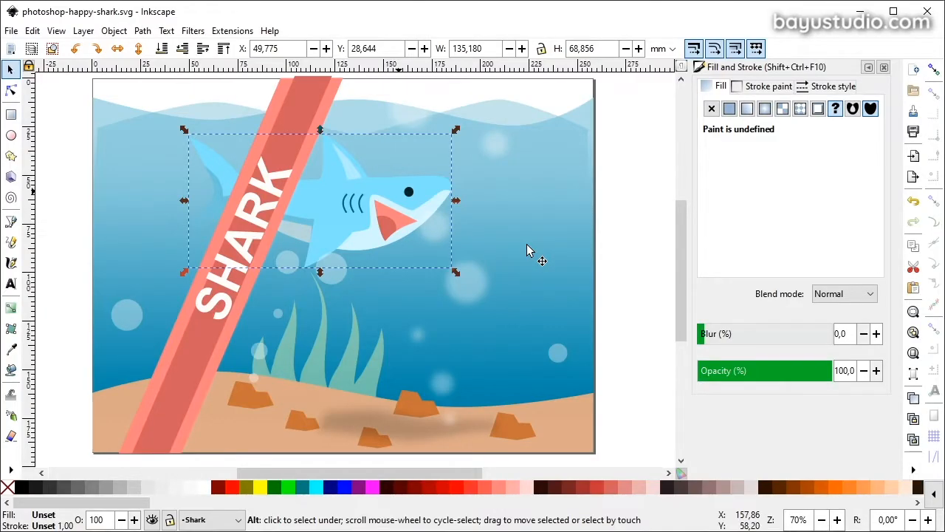
Undo the shark's move and horizontal flip, save the SVG and switch back to Photoshop.
key(h)
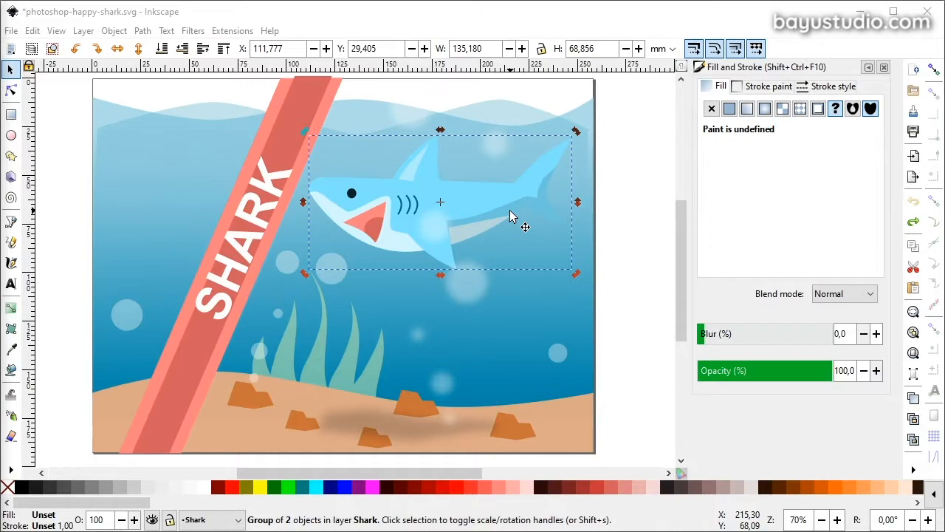
key(ctrl+s)
key(alt+Tab)
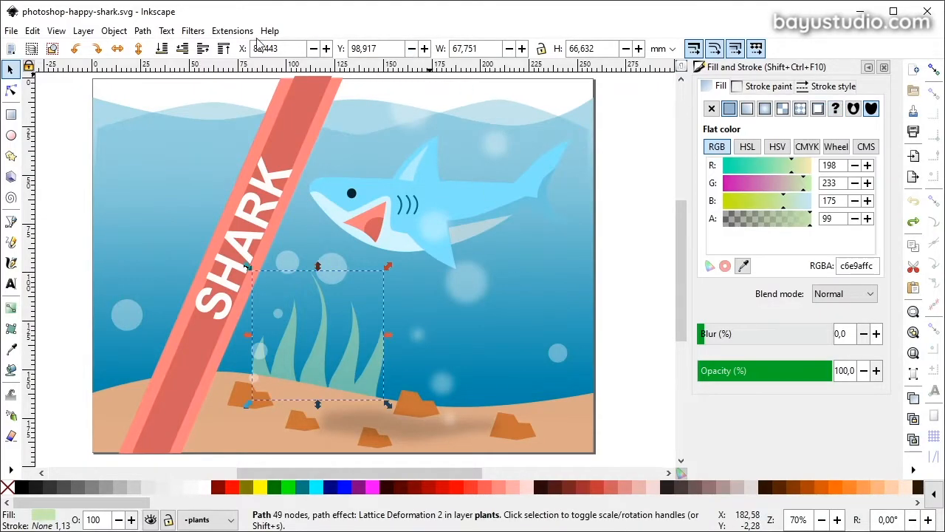
Show the path effects of the plants path and select its Lattice Deformation 2 effect.
click(142, 30)
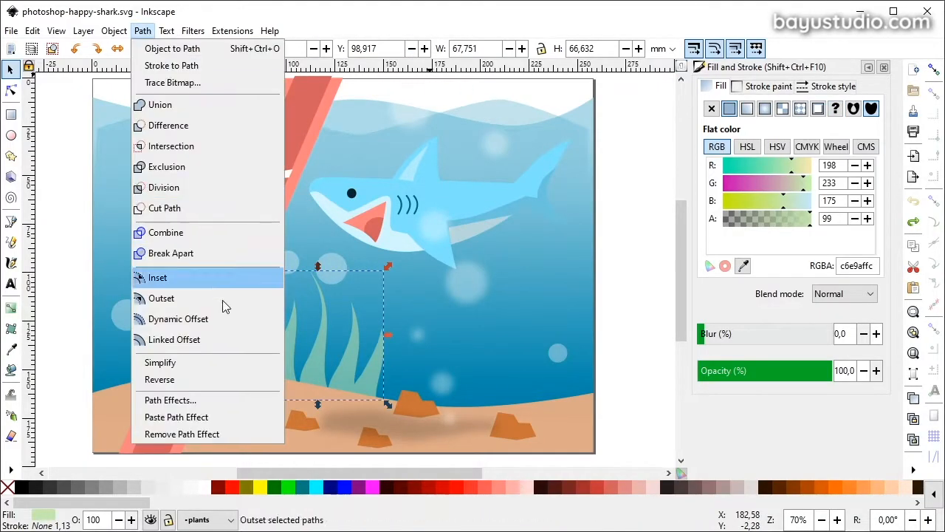
click(170, 400)
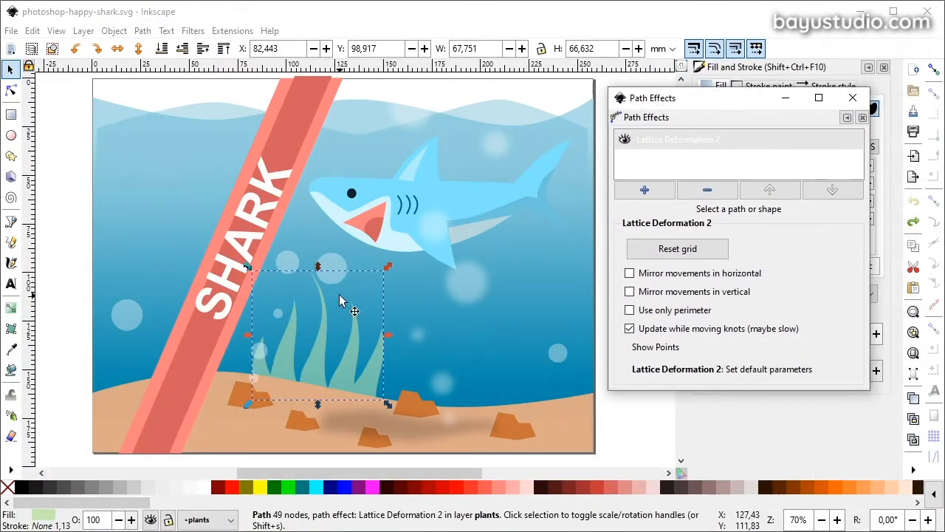
click(693, 148)
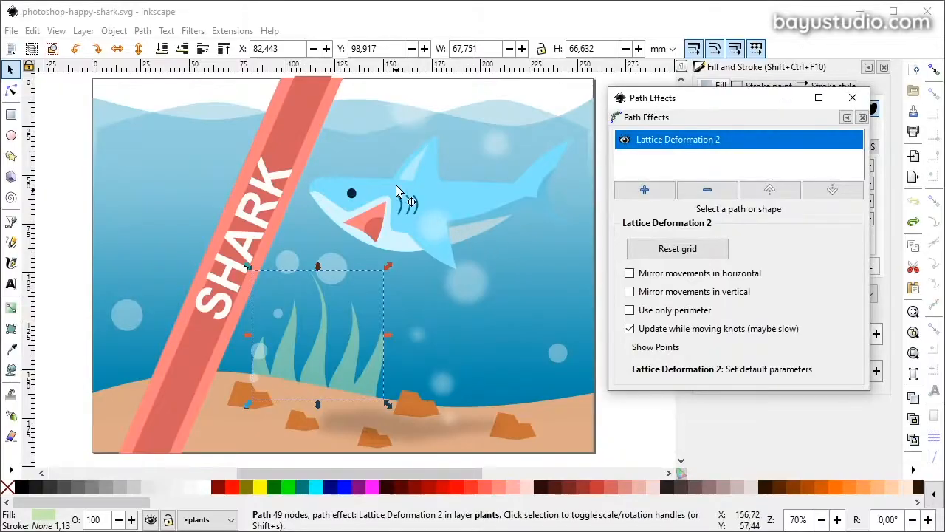
Close the path effects and set the blend mode of the highlight path on the shark's dorsal fin to Normal.
click(410, 185)
double_click(413, 177)
click(413, 176)
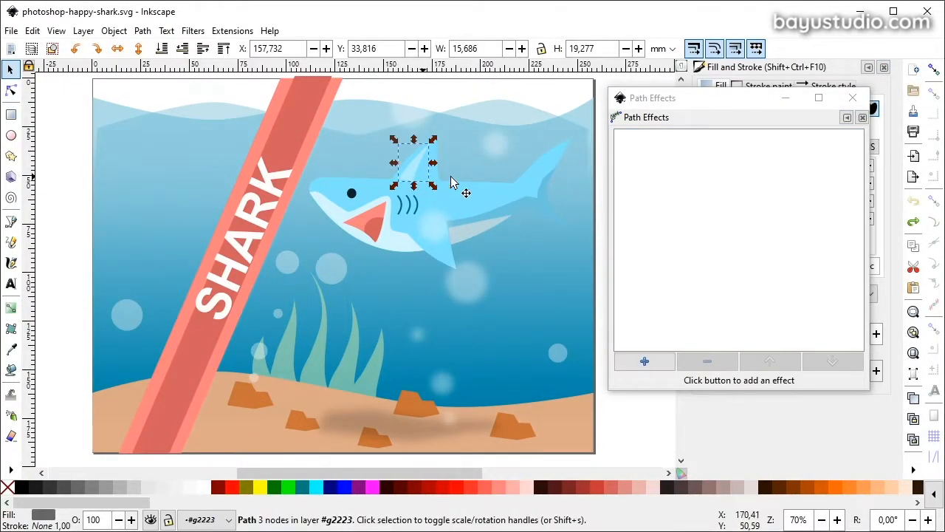
click(867, 103)
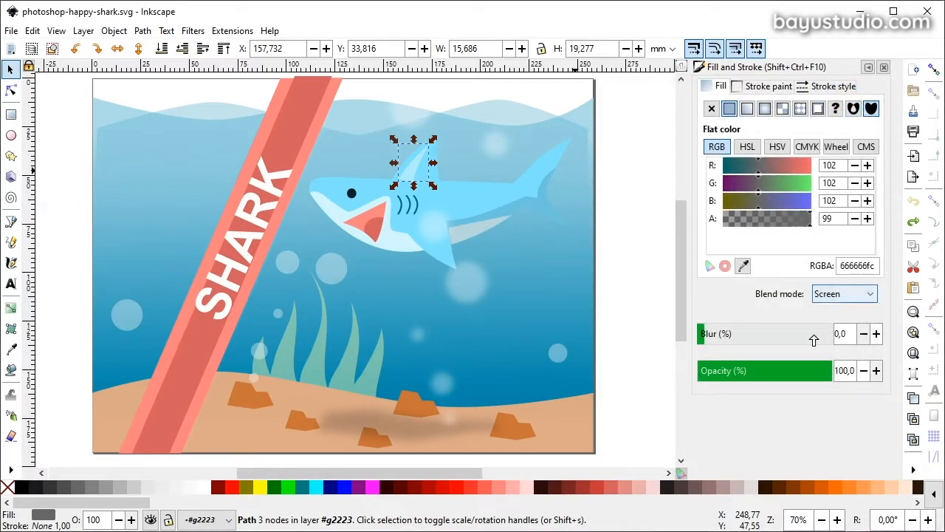
click(850, 295)
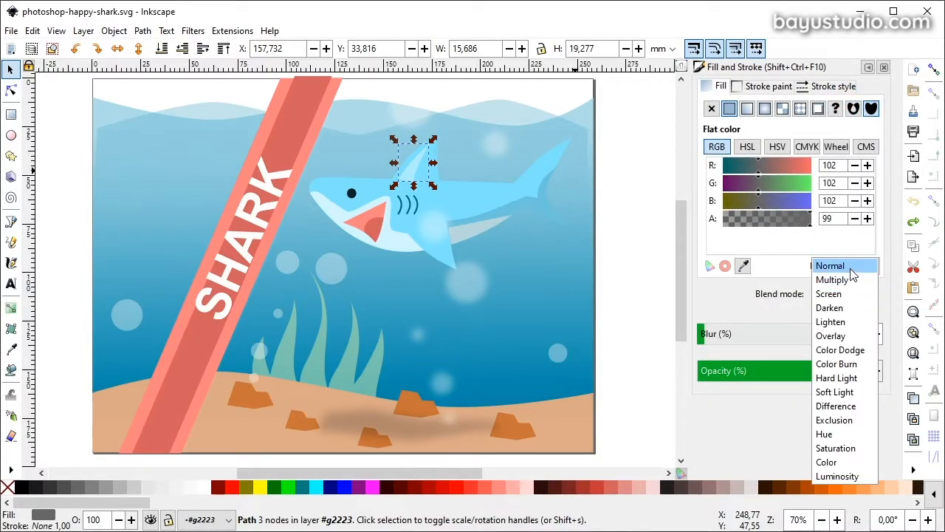
click(849, 268)
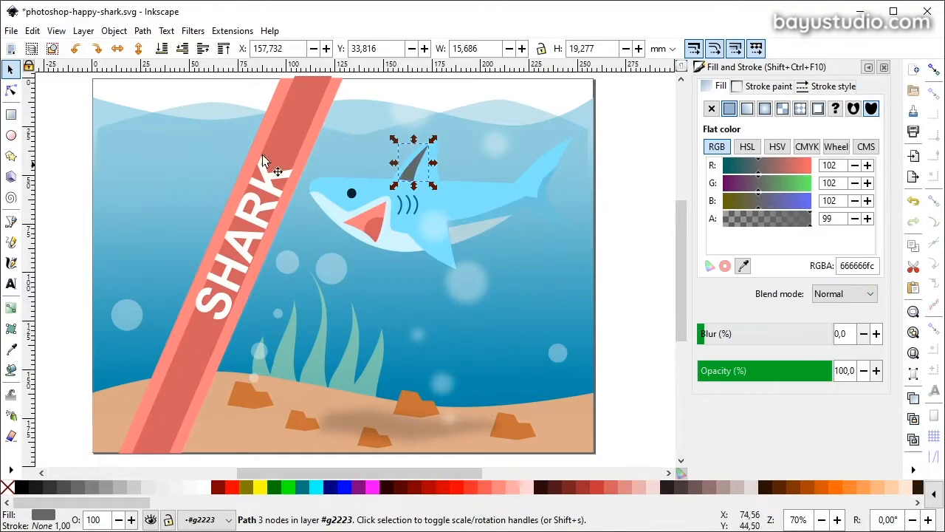
Recolor the dorsal fin highlight with a light blue (RGB 172, 239, 255) sampled from the artwork.
click(181, 488)
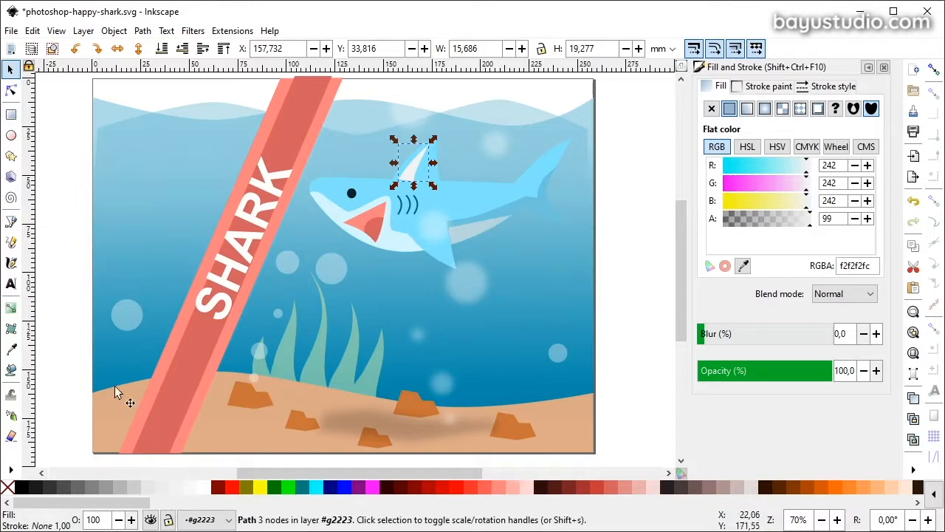
click(11, 349)
drag(450, 220, 439, 219)
click(11, 66)
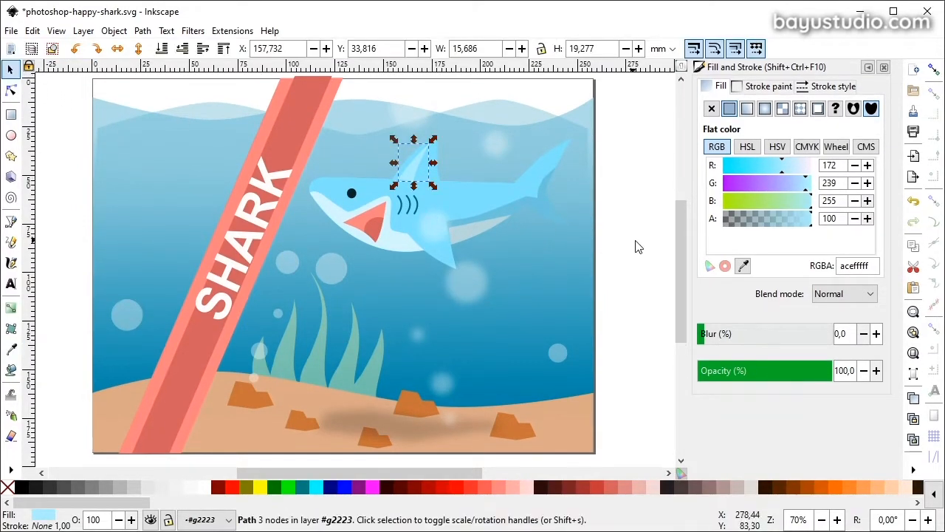
Deselect the fin highlight, save the SVG and switch to Photoshop.
click(650, 245)
key(ctrl+s)
key(alt+Tab)
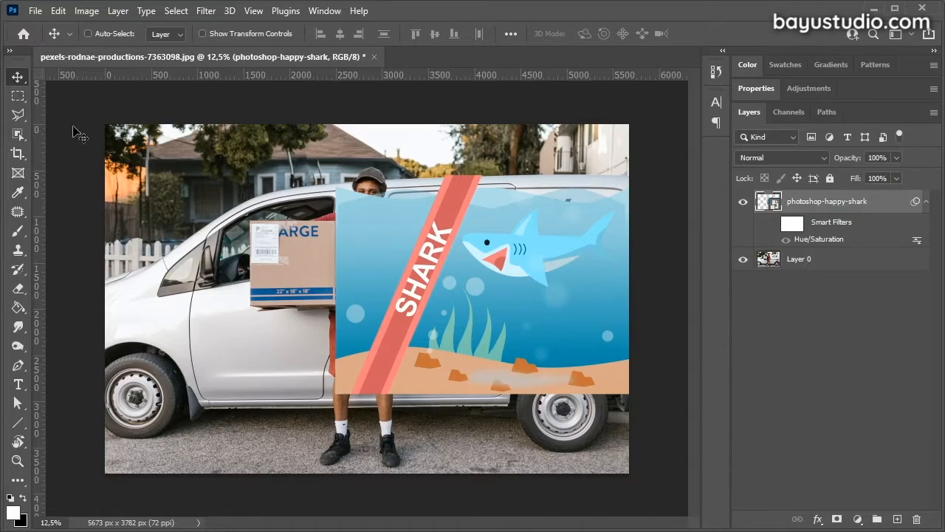
Move the shark artwork slightly down on the van photo and hide the photoshop-happy-shark layer.
mouse_move(476, 319)
mouse_down()
mouse_move(449, 312)
mouse_move(474, 302)
mouse_move(480, 320)
mouse_up()
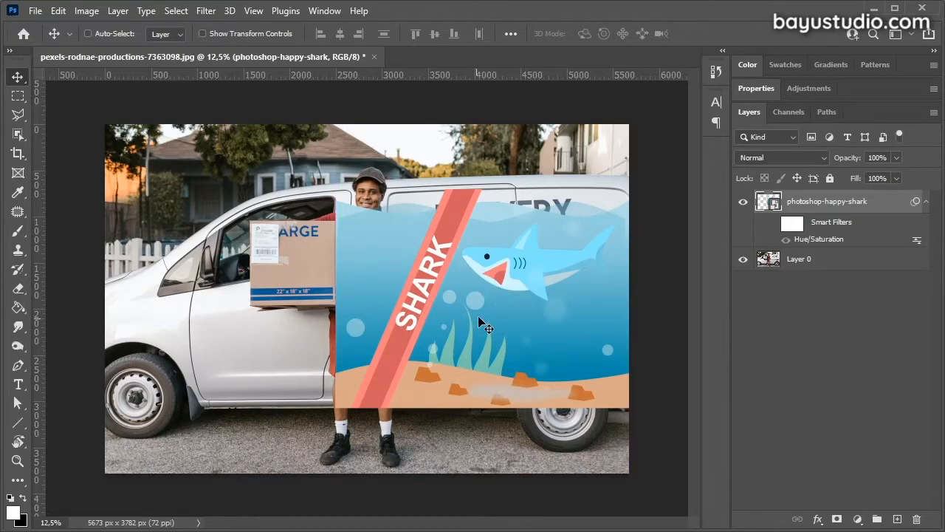
click(743, 203)
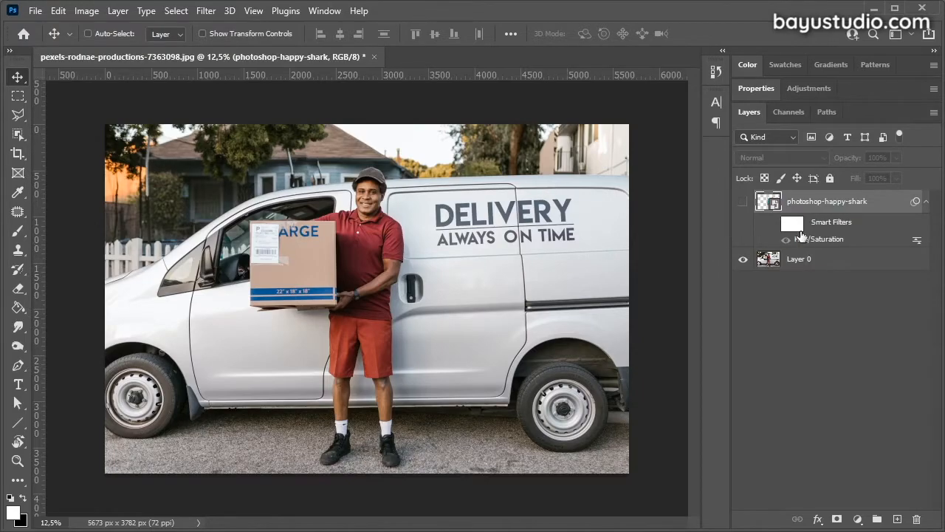
On Layer 0, outline the part of the DELIVERY ALWAYS ON TIME lettering left of the door seam with the Polygonal Lasso.
click(815, 268)
key(ctrl+plus)
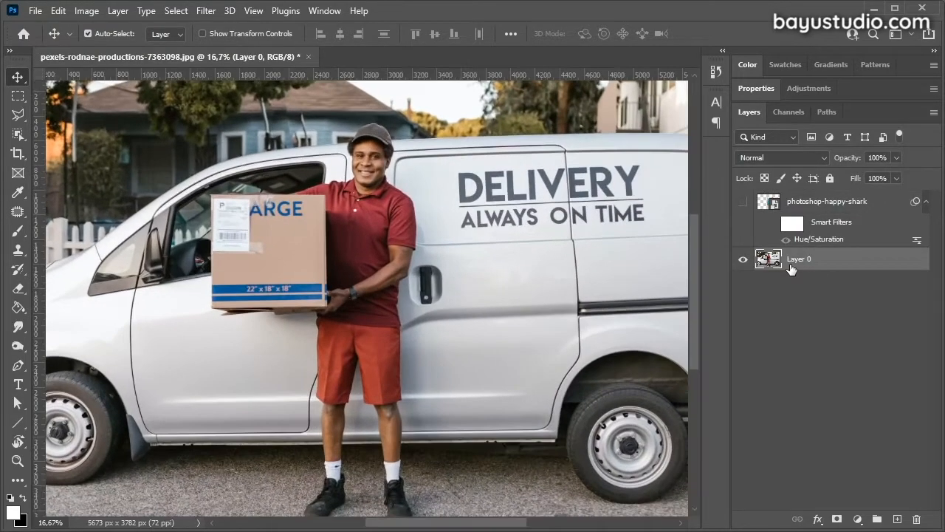
drag(607, 254, 338, 345)
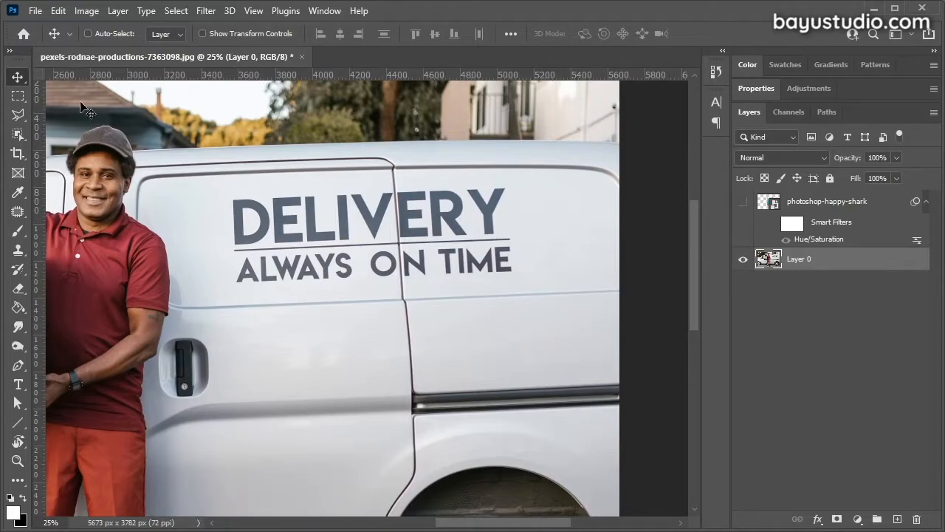
click(17, 116)
mouse_move(395, 288)
mouse_down()
mouse_move(226, 292)
mouse_move(223, 221)
mouse_move(317, 194)
mouse_move(399, 191)
mouse_move(399, 287)
mouse_up()
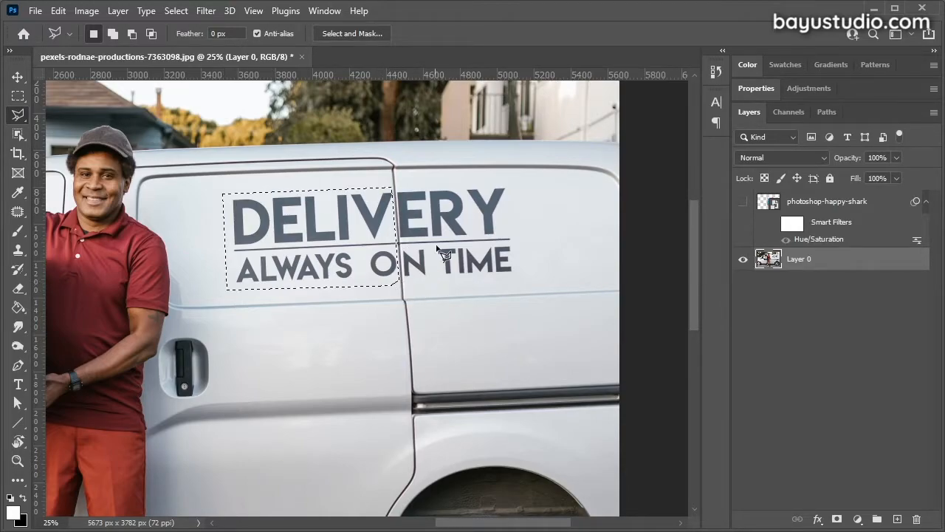
Add the lettering on the rear side of the door seam to the selection and open Content-Aware Fill for it.
mouse_move(399, 184)
mouse_down()
mouse_move(517, 188)
mouse_move(515, 282)
mouse_move(402, 279)
mouse_up()
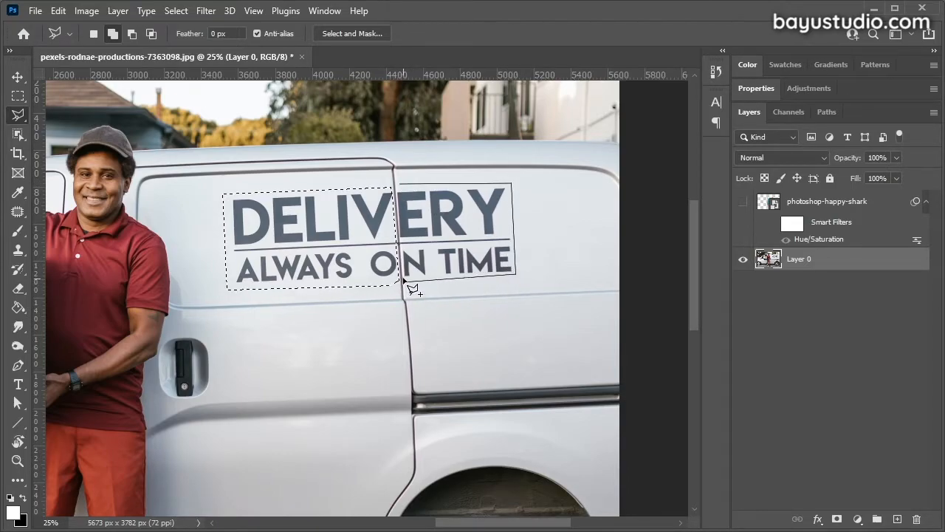
drag(398, 188, 399, 185)
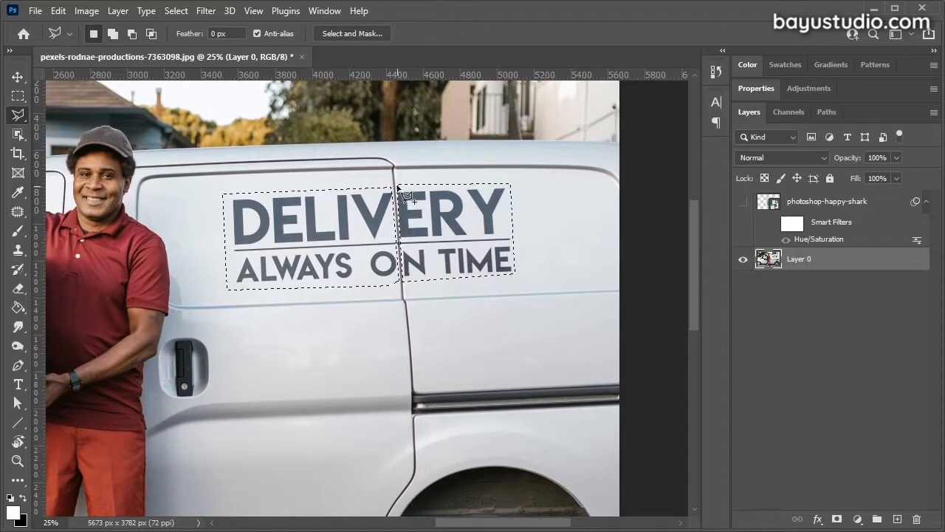
click(59, 11)
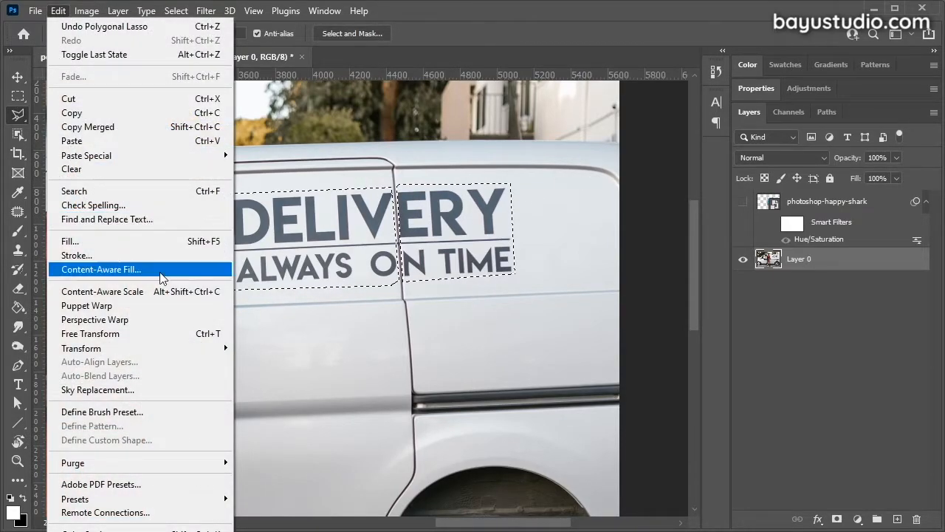
click(126, 268)
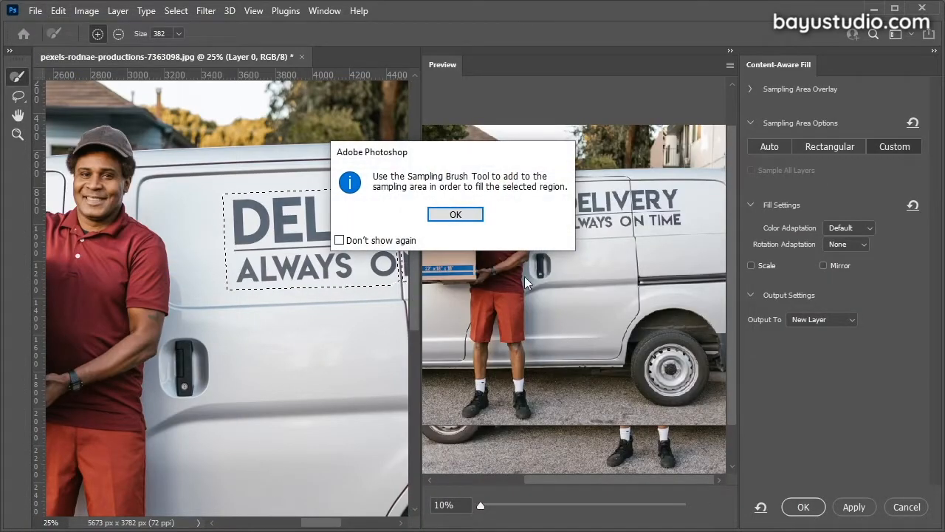
click(455, 215)
Paint the sampling area over the white van panels around the lettering, subtracting the roof edge and the background above it.
drag(303, 280, 188, 302)
mouse_move(276, 330)
mouse_down()
mouse_move(123, 332)
mouse_move(84, 197)
mouse_move(344, 179)
mouse_move(418, 300)
mouse_move(274, 335)
mouse_move(389, 359)
mouse_up()
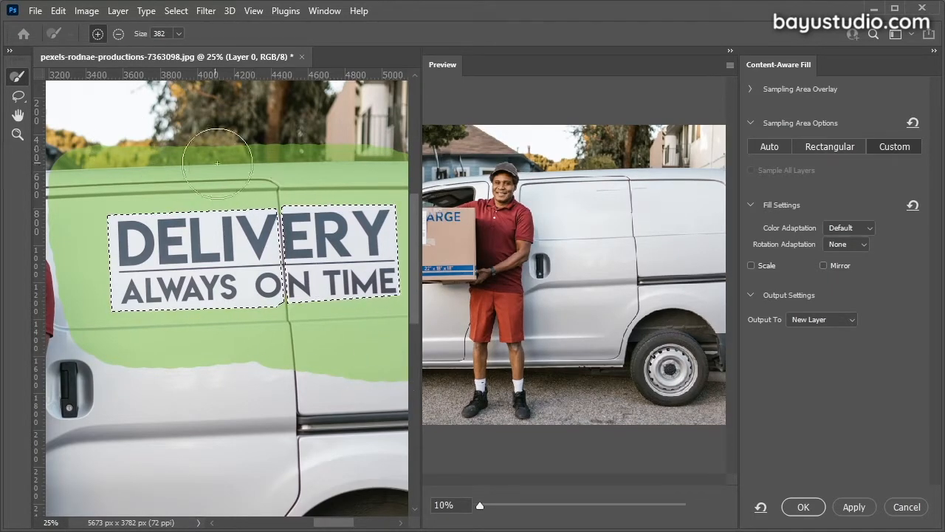
mouse_move(226, 165)
mouse_down()
mouse_move(72, 149)
mouse_move(426, 121)
mouse_move(322, 184)
mouse_up()
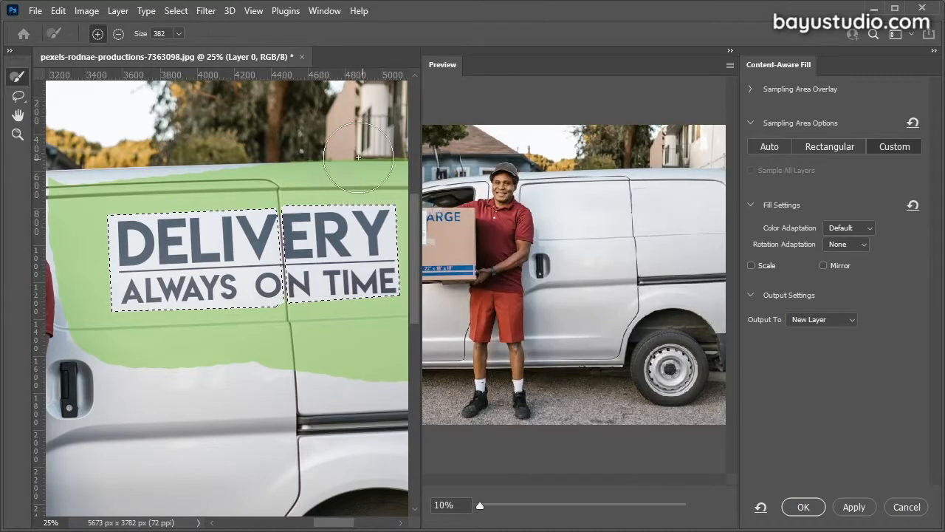
drag(237, 141, 305, 149)
drag(244, 221, 298, 218)
drag(98, 154, 263, 145)
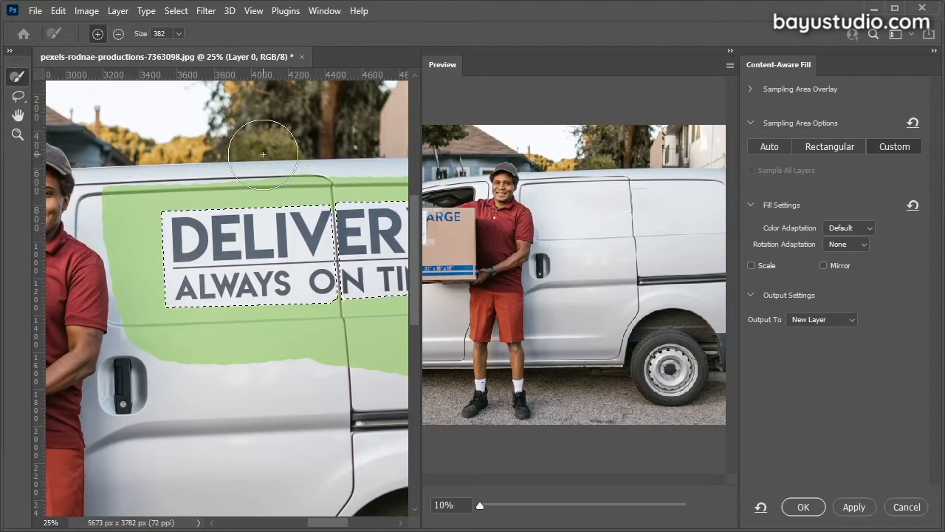
drag(371, 267, 218, 288)
drag(189, 178, 351, 167)
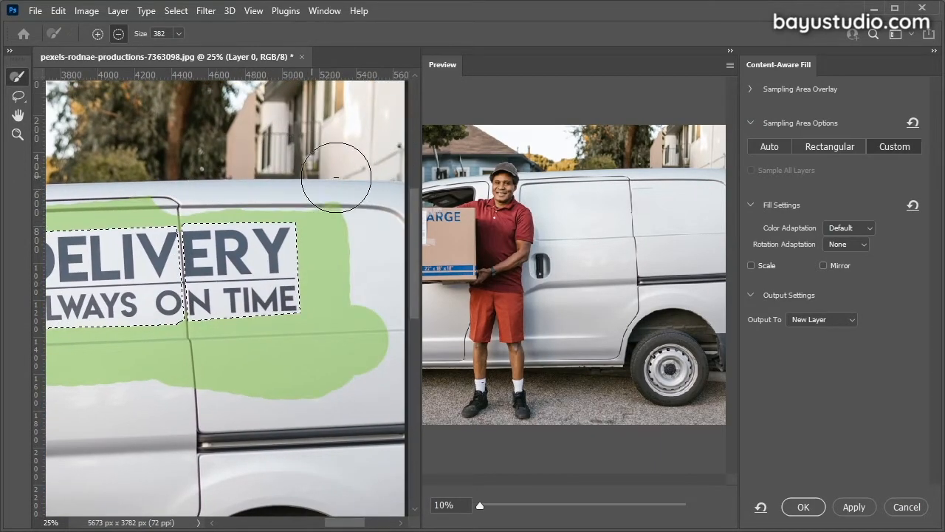
drag(190, 341, 271, 303)
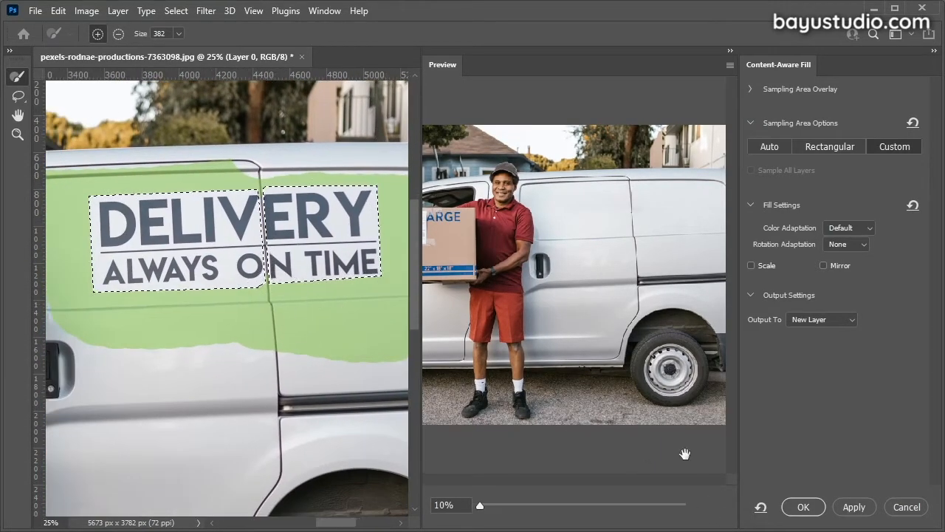
Apply the content-aware fill of the lettering to a new layer and deselect.
click(802, 506)
key(ctrl+d)
drag(197, 243, 322, 229)
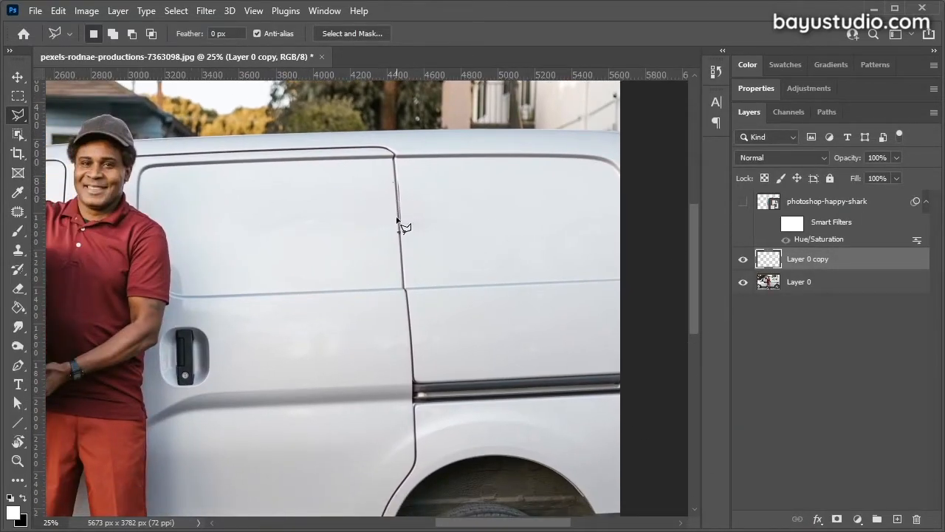
Show the photoshop-happy-shark layer and make it the active layer.
click(743, 206)
click(822, 207)
key(ctrl+minus)
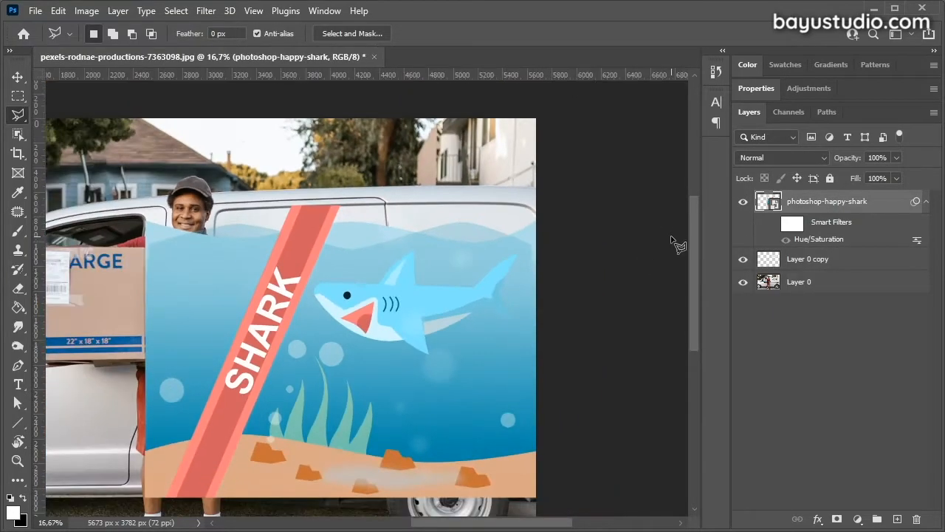
key(v)
mouse_move(352, 376)
mouse_down()
mouse_move(318, 349)
mouse_move(354, 363)
mouse_move(354, 380)
mouse_up()
key(ctrl+t)
click(488, 224)
key(Return)
Delete the filter mask of the photoshop-happy-shark layer and clear its smart filters.
right_click(833, 231)
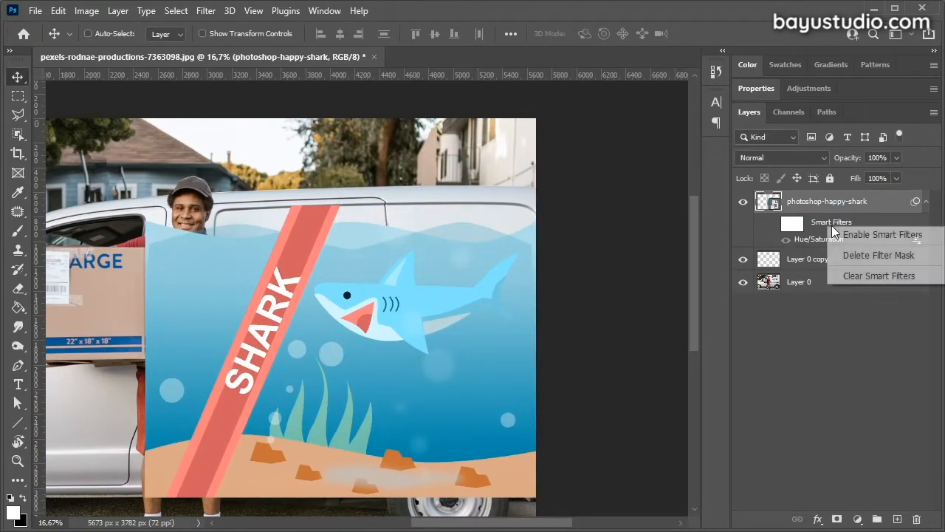
click(865, 255)
right_click(818, 222)
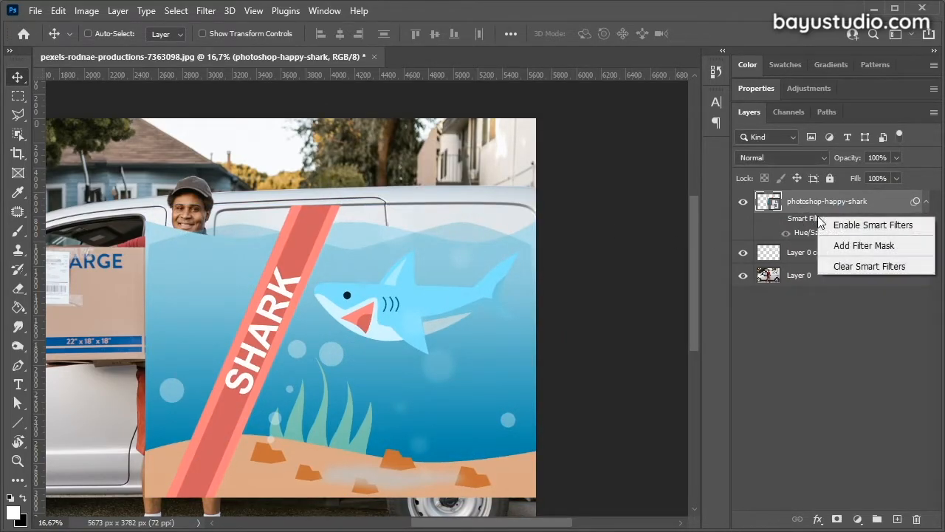
click(863, 269)
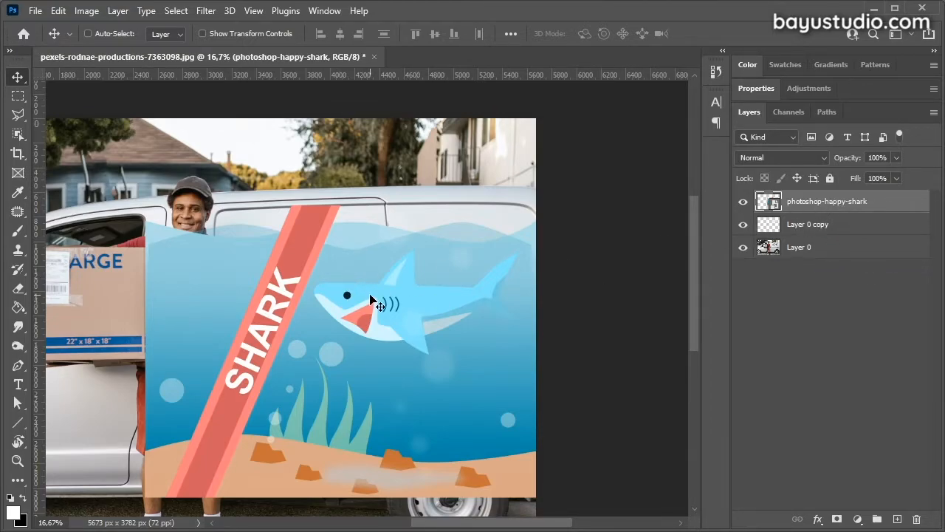
Scale the shark artwork down with Free Transform to cover the rear van body and nudge it against the photo's rear edge.
scroll(372, 301, down, 2)
key(ctrl+t)
mouse_move(145, 462)
mouse_down()
mouse_move(170, 437)
mouse_move(155, 449)
mouse_up()
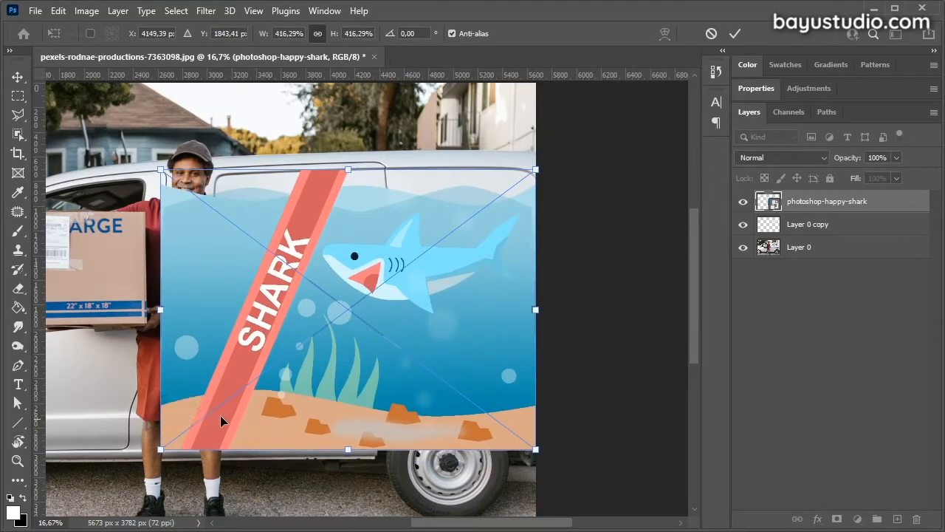
drag(181, 163, 176, 170)
key(Return)
key(shift+Right)
key(shift+Right)
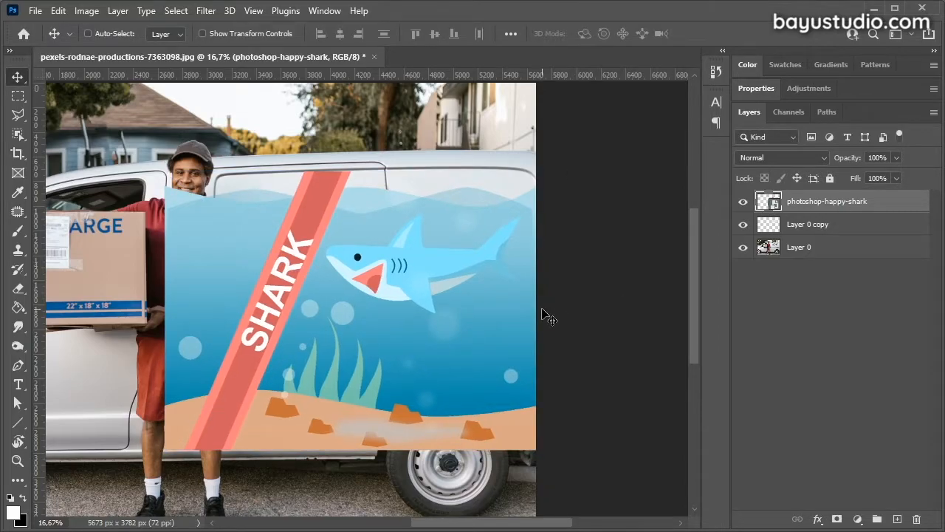
Set the photoshop-happy-shark layer's blending mode to Multiply and add a layer mask to it.
click(820, 159)
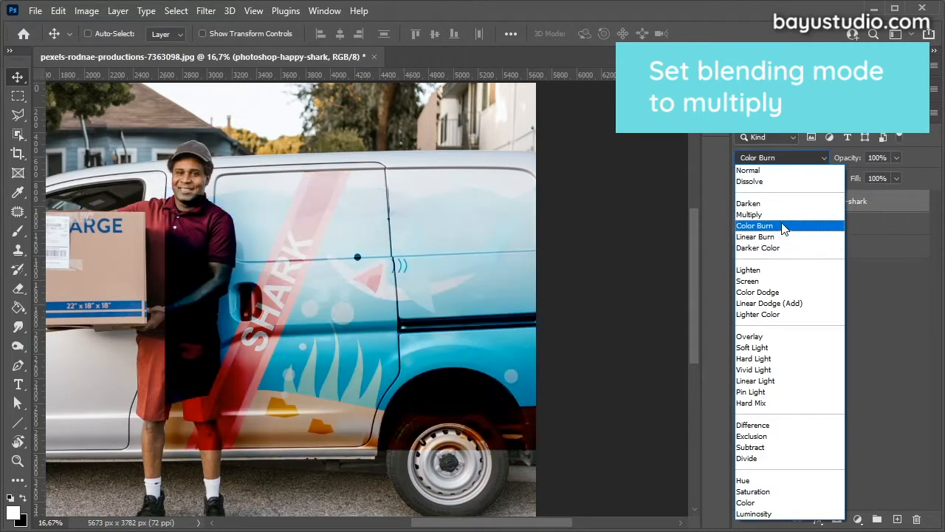
click(781, 215)
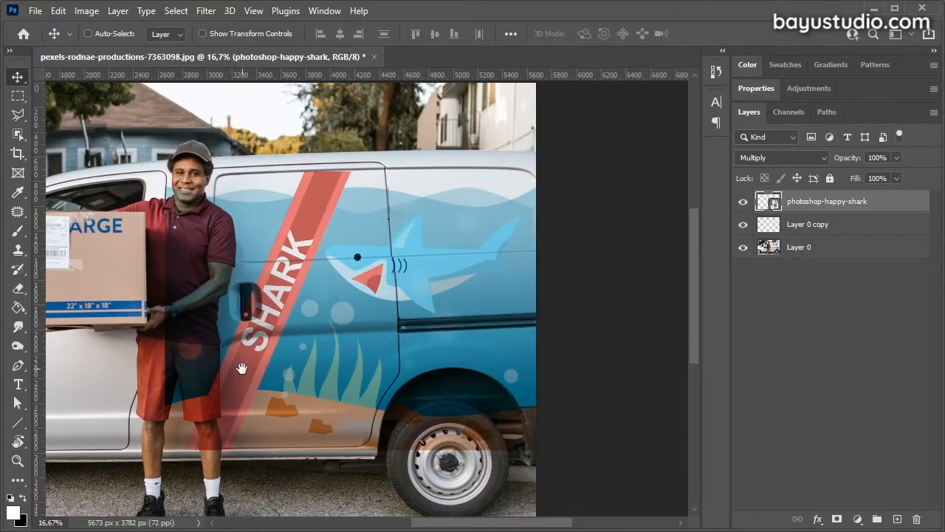
drag(243, 367, 337, 348)
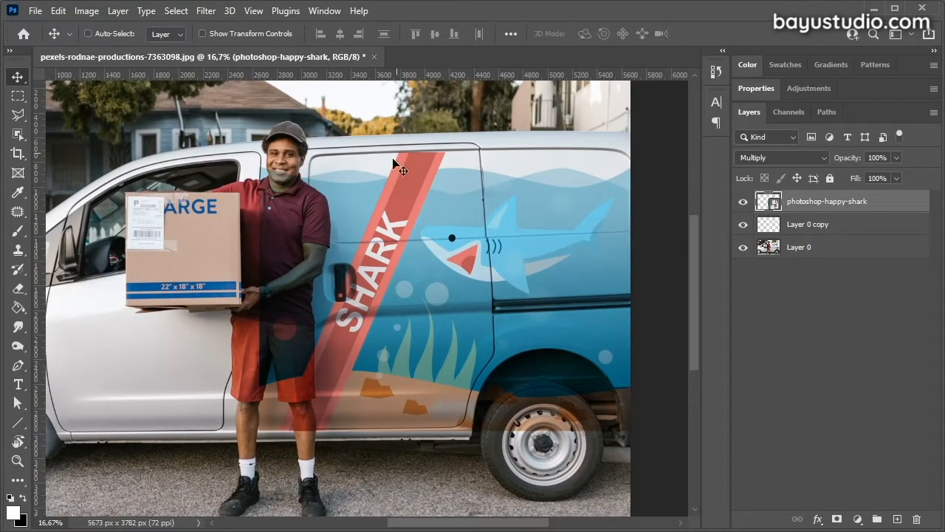
drag(401, 252, 329, 272)
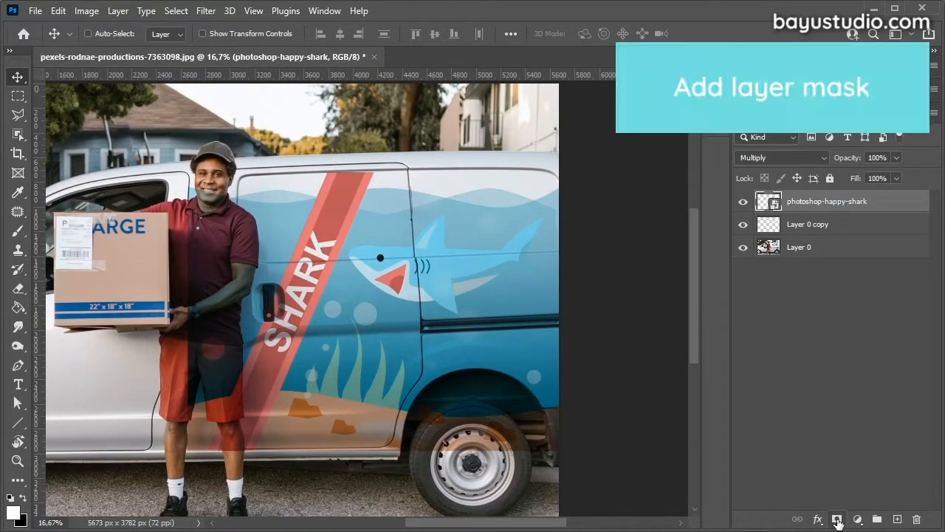
click(838, 519)
Outline the artwork in front of the red SHARK stripe with the Polygonal Lasso, fill it with black on the mask and deselect.
click(18, 115)
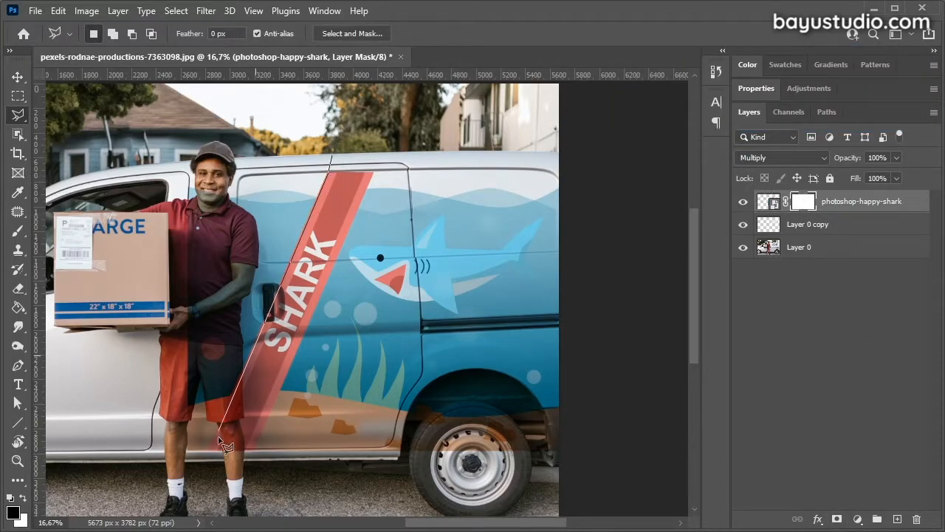
click(198, 476)
click(124, 451)
click(107, 164)
click(272, 95)
click(330, 155)
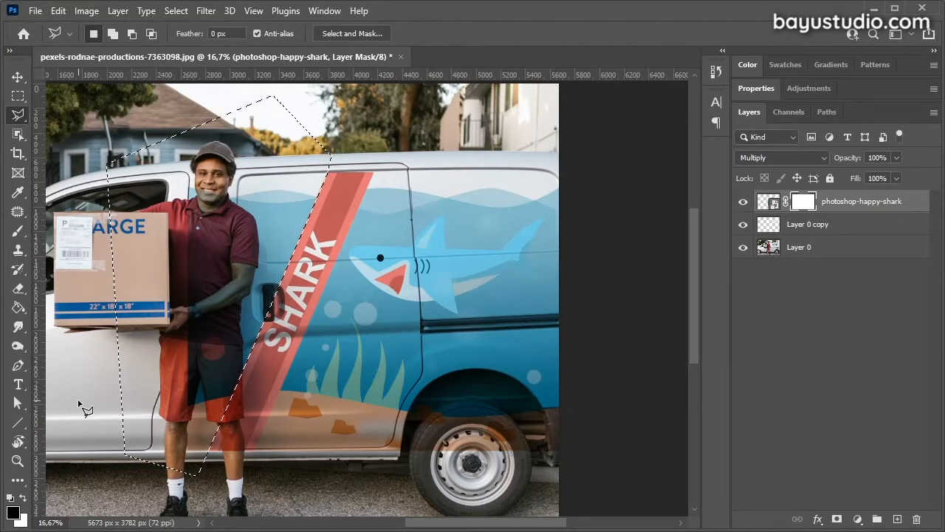
key(alt+BackSpace)
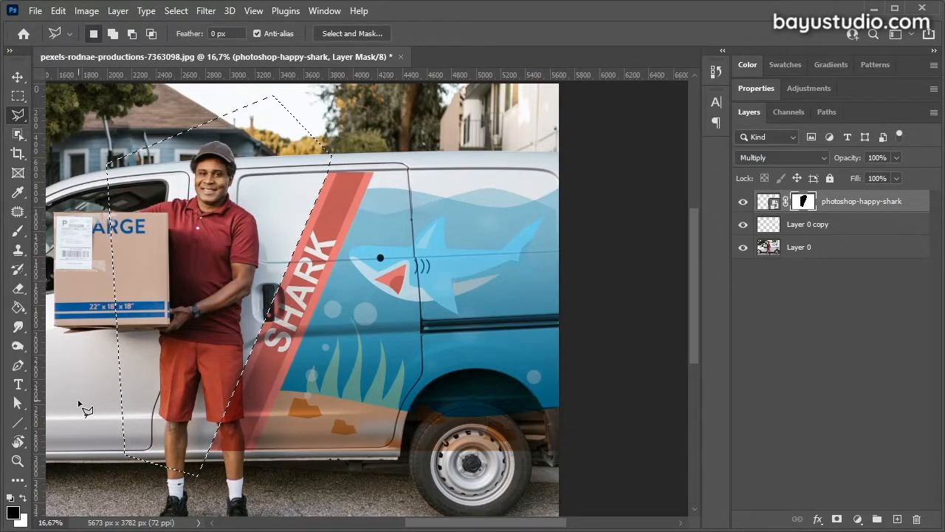
key(ctrl+d)
Select the delivery man on Layer 0 with the Object Selection tool in Rectangle mode.
drag(341, 290, 359, 277)
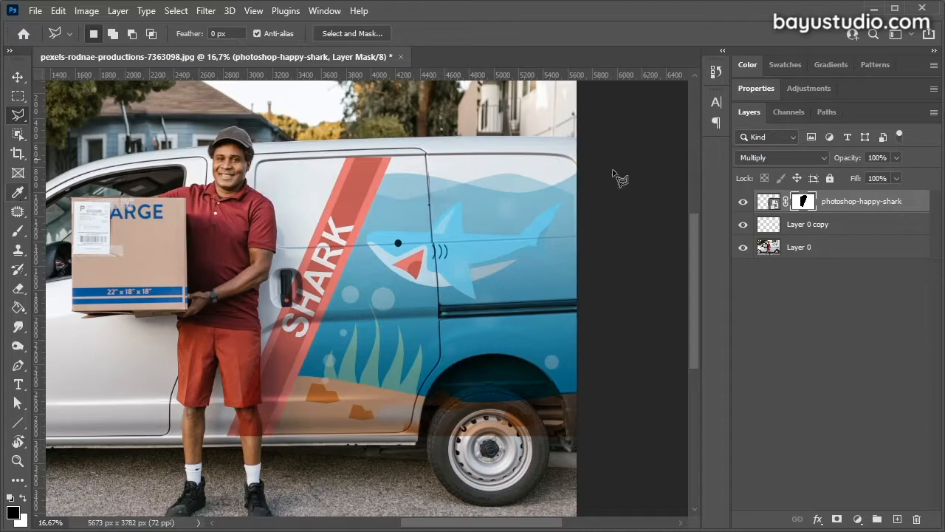
click(806, 249)
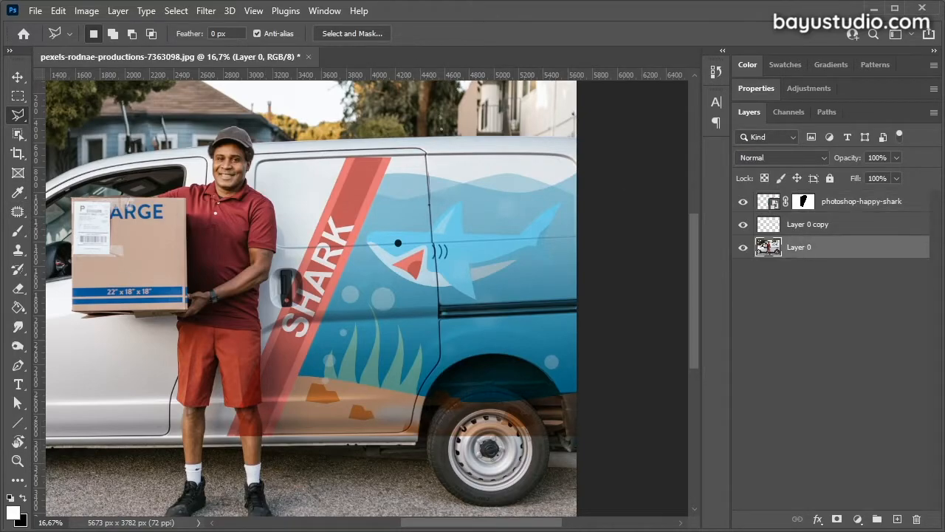
click(19, 134)
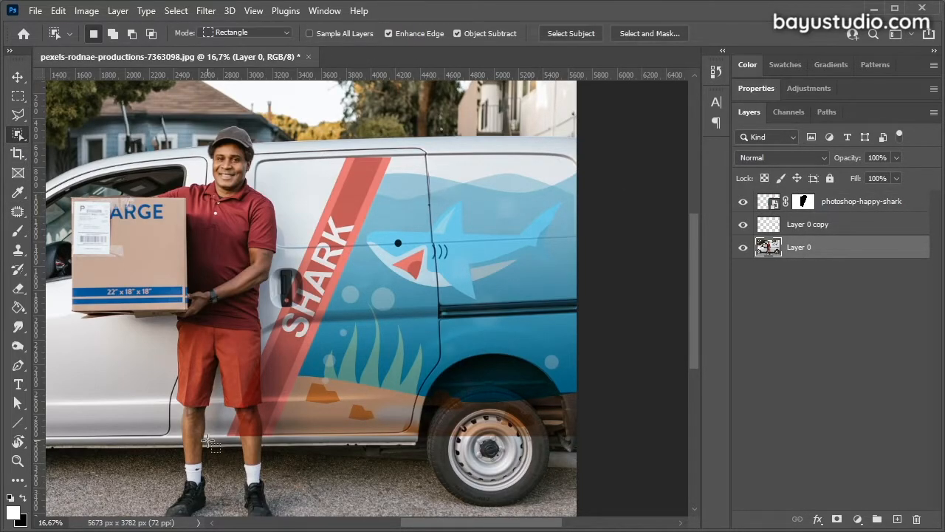
scroll(221, 470, down, 2)
drag(130, 510, 311, 109)
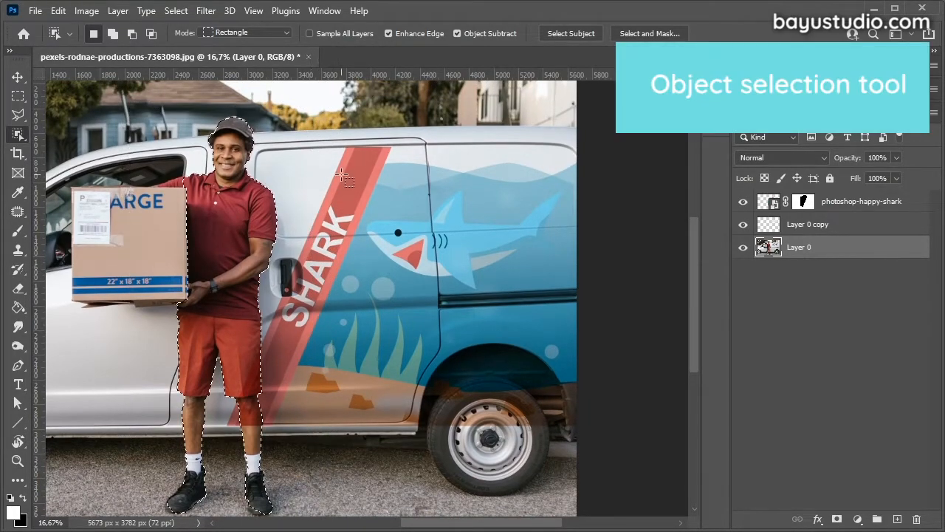
right_click(17, 133)
click(100, 134)
scroll(254, 458, down, 2)
drag(115, 498, 319, 125)
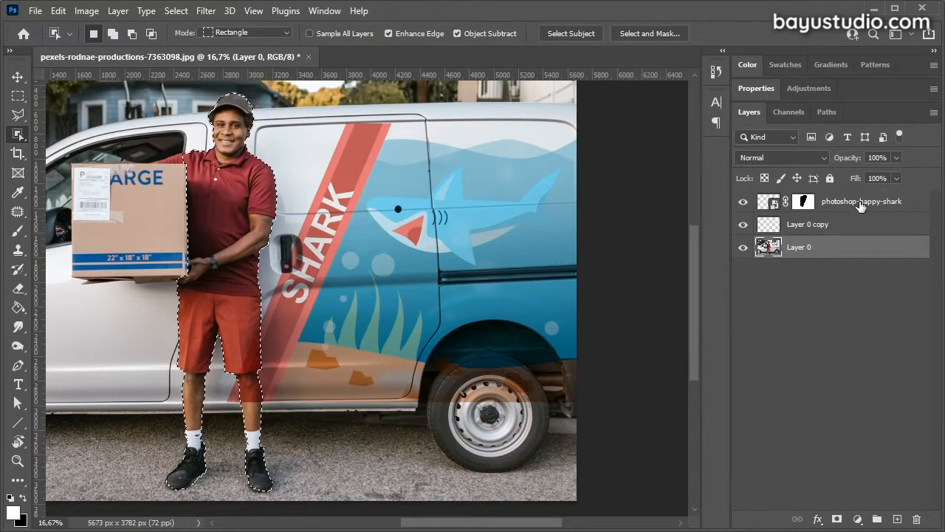
Fill the man's selection with black on the photoshop-happy-shark layer mask and deselect.
click(805, 204)
click(805, 202)
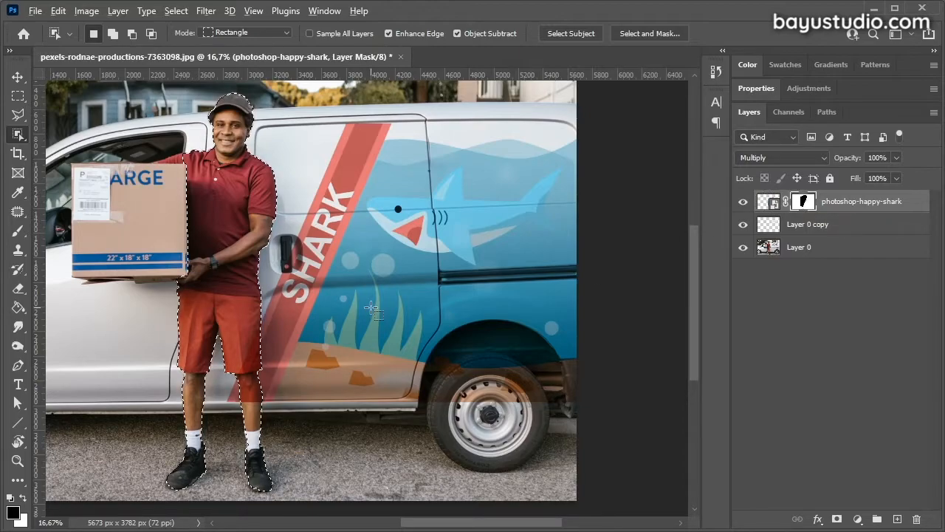
key(alt+BackSpace)
key(ctrl+d)
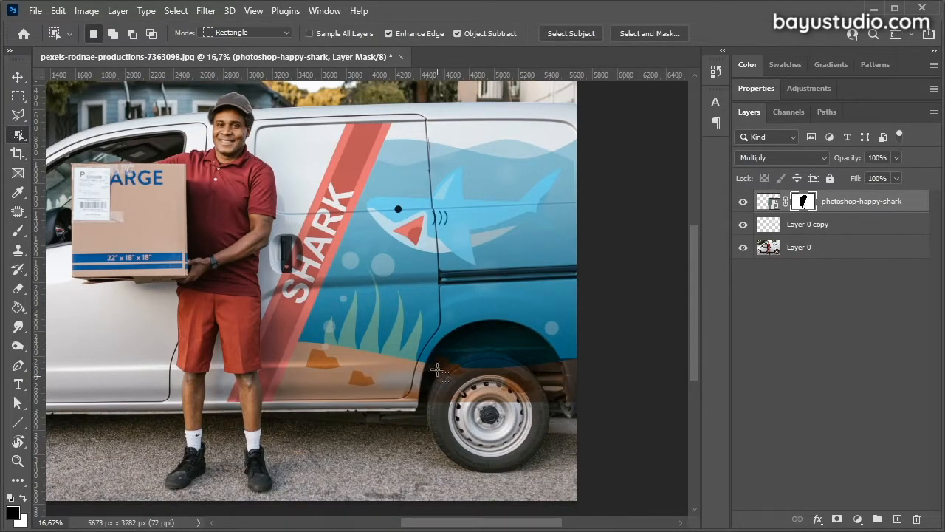
Outline the rear wheel arch and the upper part of the wheel with the Magnetic Lasso.
click(17, 115)
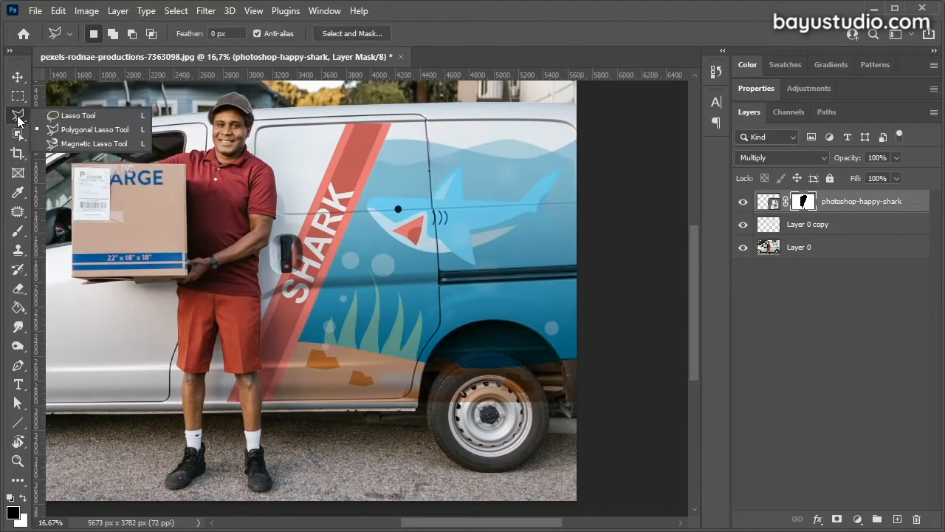
click(93, 143)
click(418, 400)
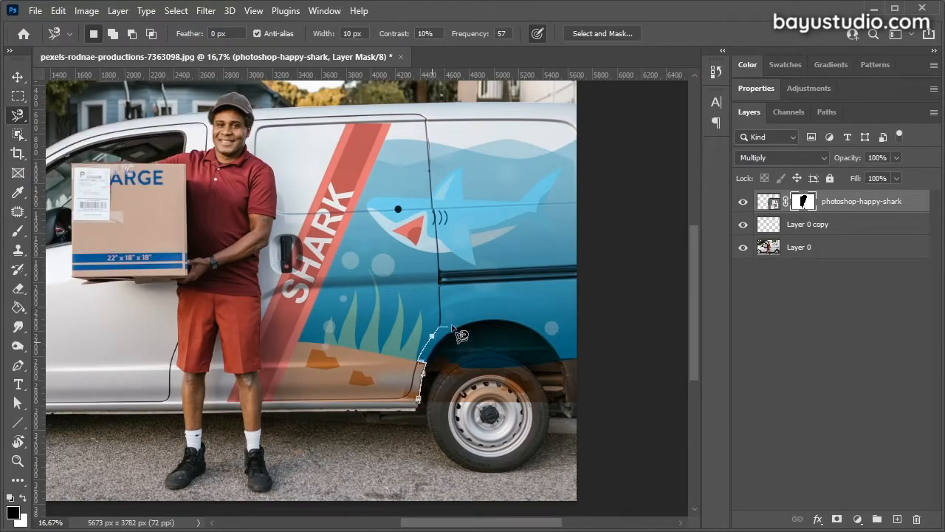
key(Escape)
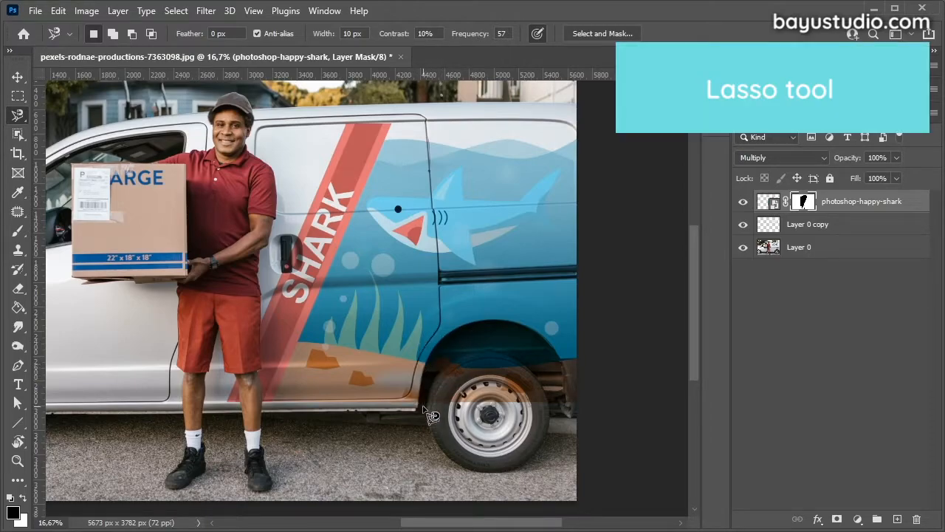
click(422, 406)
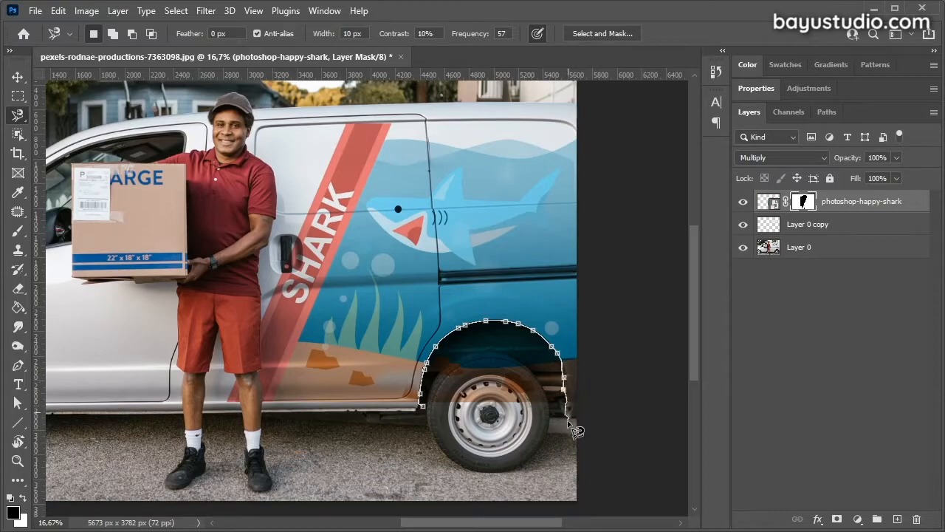
click(426, 409)
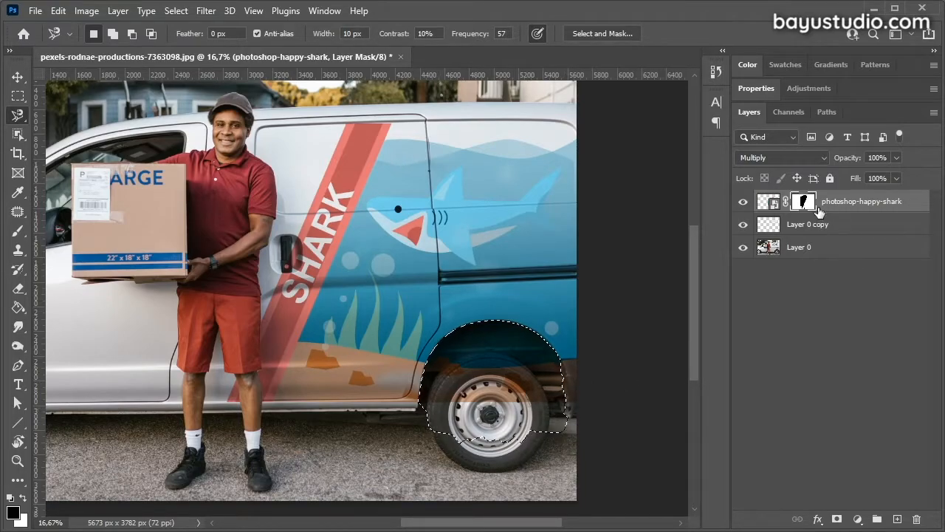
Fill the rear wheel selection with black on the photoshop-happy-shark layer mask and deselect.
key(alt+BackSpace)
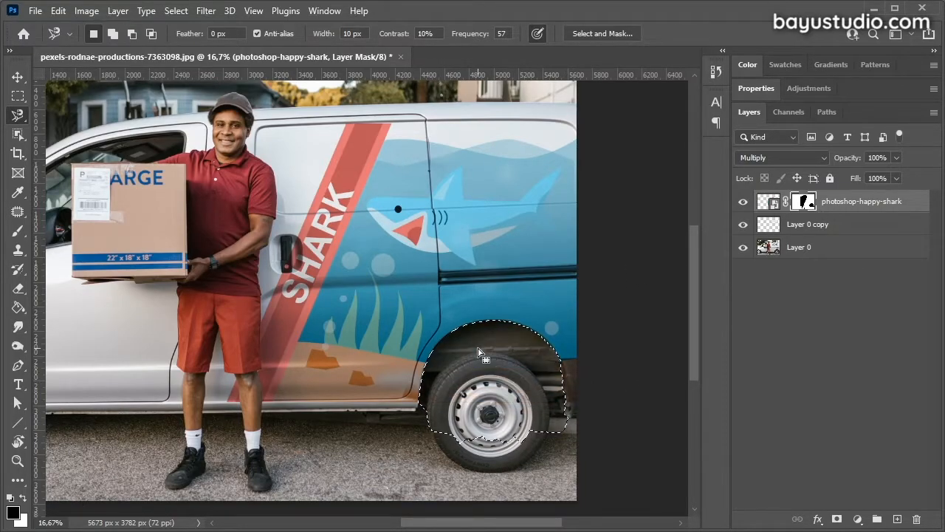
key(ctrl+d)
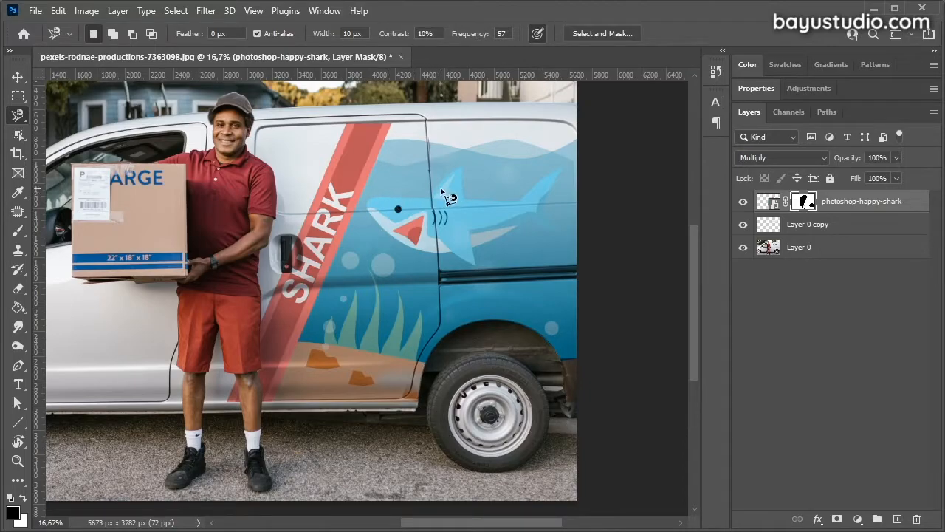
key(v)
key(ctrl+minus)
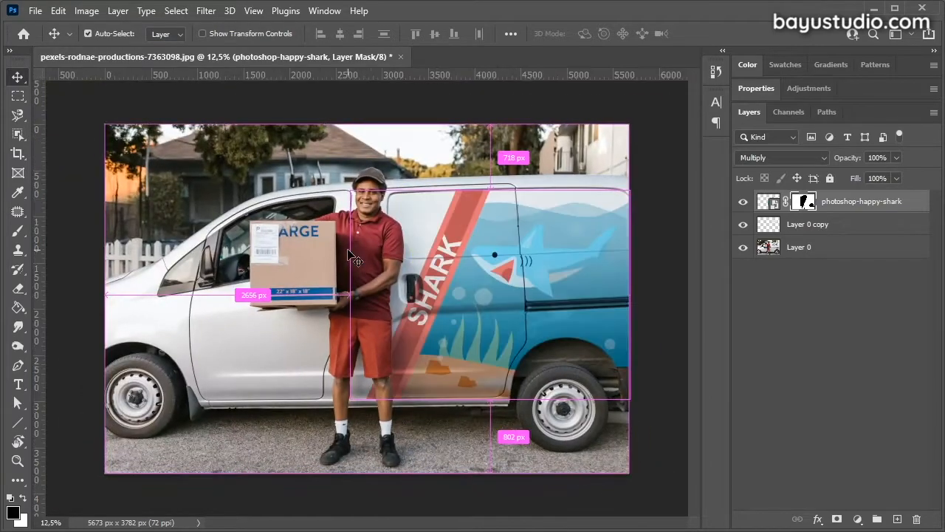
key(ctrl+plus)
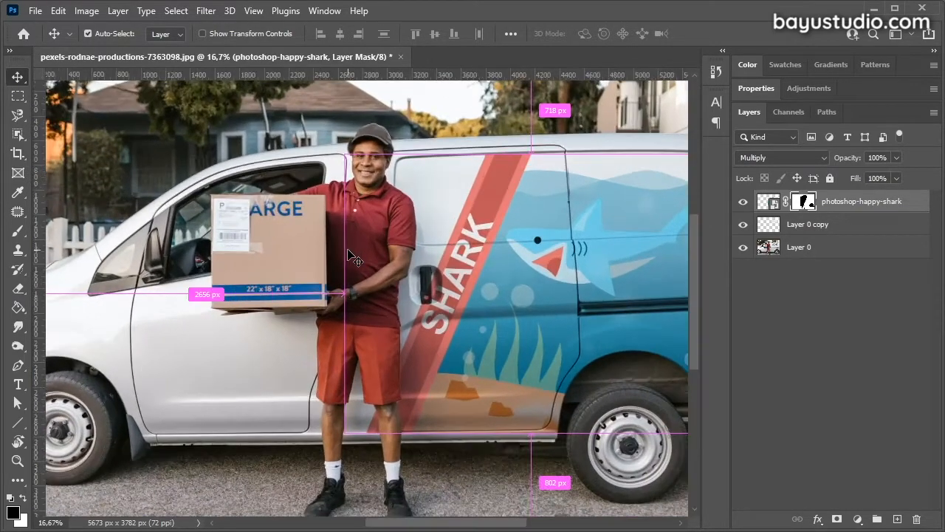
mouse_move(460, 253)
mouse_down()
mouse_move(378, 240)
mouse_move(470, 240)
mouse_up()
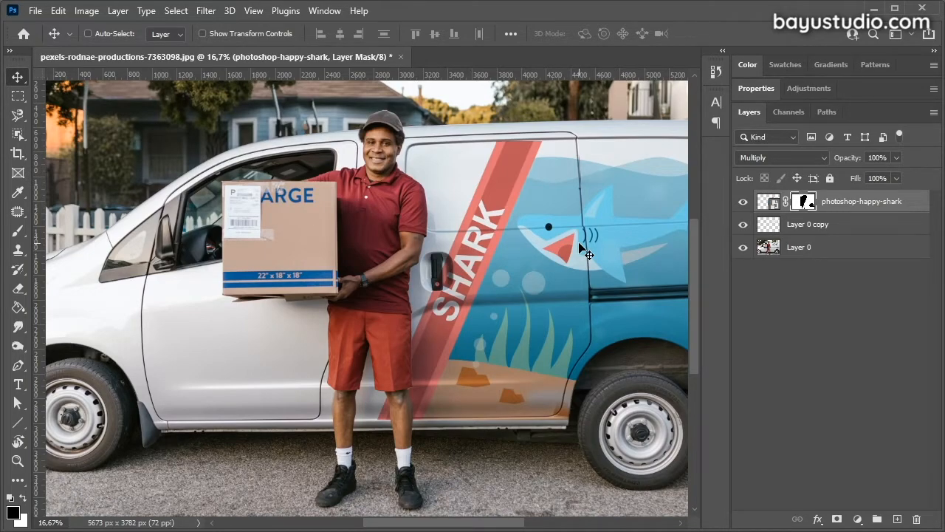
Open the photoshop-happy-shark smart object in Inkscape, rotate the shark group clockwise so its head points up, and reposition it slightly lower.
key(ctrl)
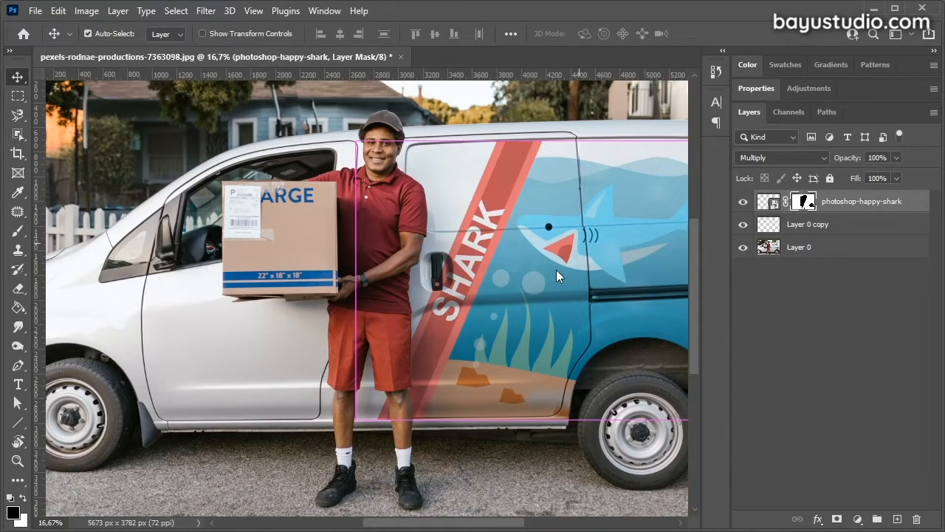
scroll(546, 266, right, 3)
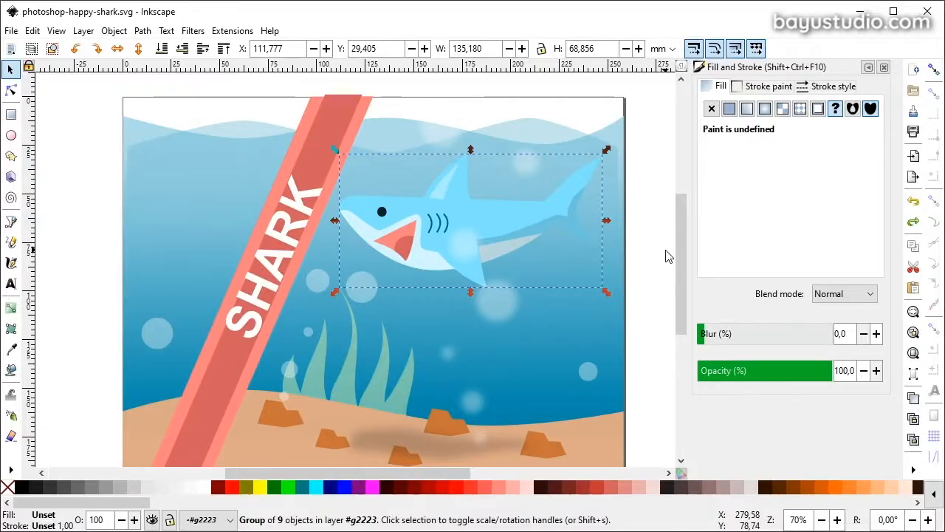
double_click(502, 213)
click(481, 216)
click(535, 220)
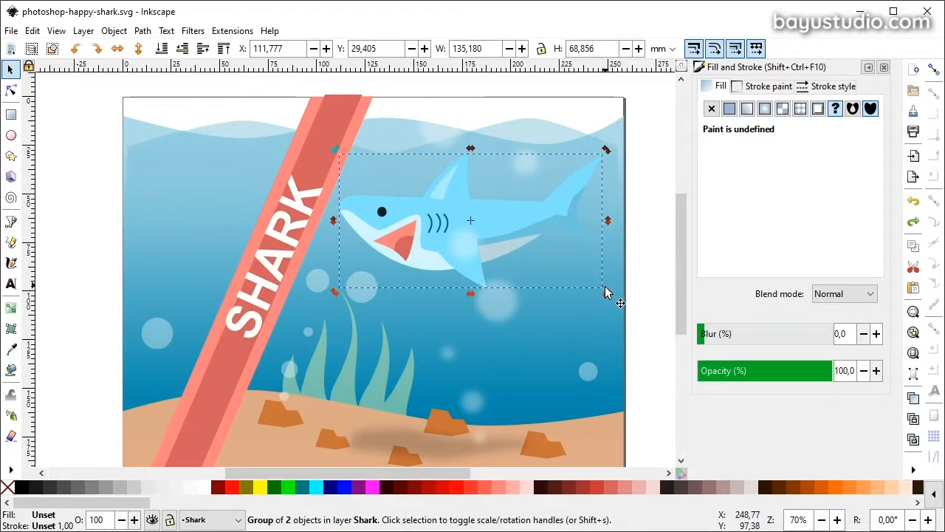
drag(606, 294, 529, 283)
drag(511, 248, 517, 274)
Move the SHARK lettering up along the red stripe, save the SVG and return to Photoshop.
click(284, 235)
drag(284, 235, 303, 190)
key(ctrl+s)
key(alt+Tab)
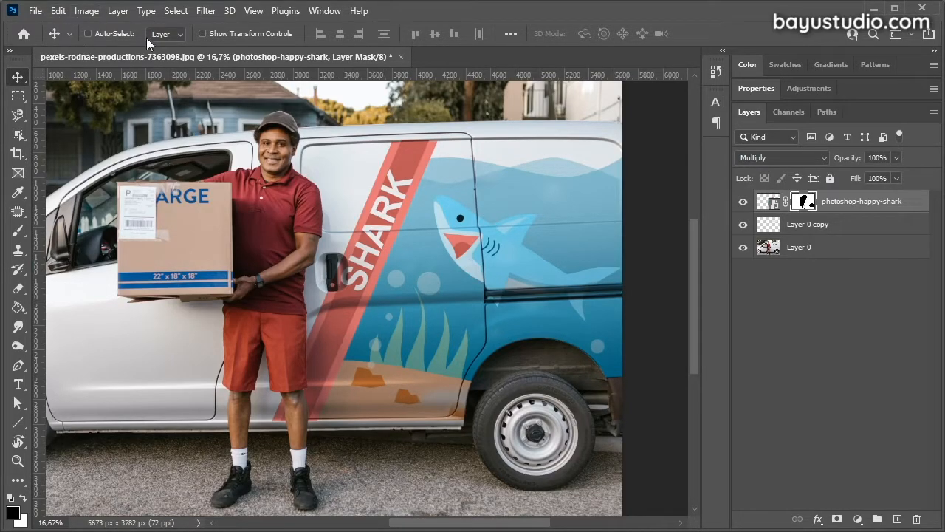
click(59, 10)
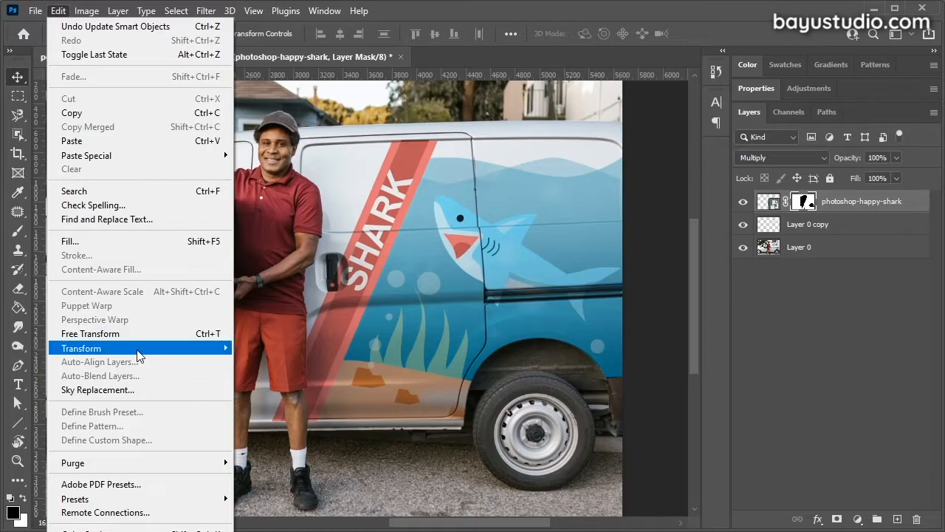
mouse_move(140, 350)
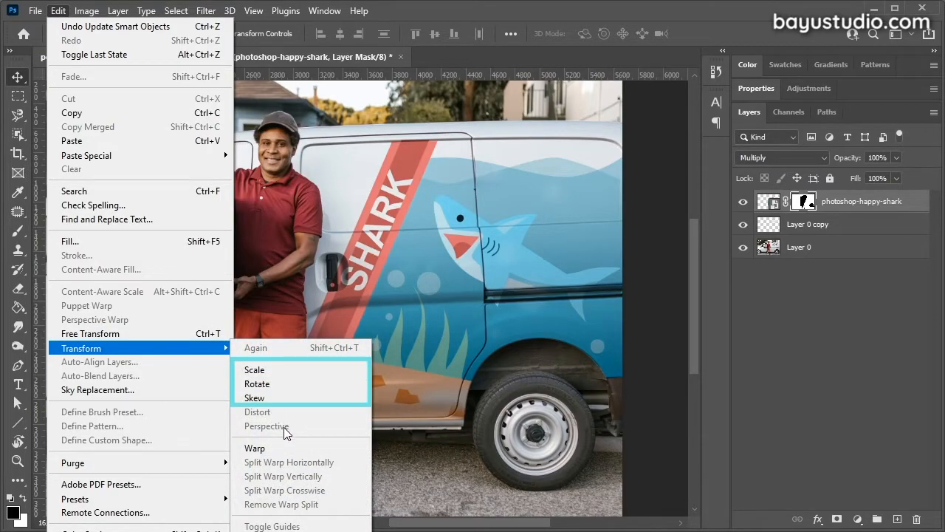
click(62, 12)
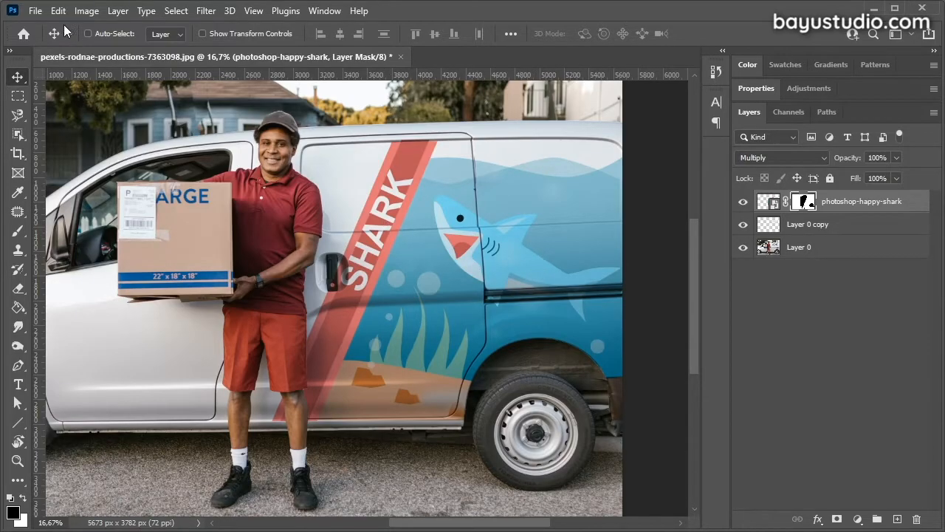
Open the cardboard box photo from the photoshop subfolder of the exercises folder.
click(35, 12)
click(52, 41)
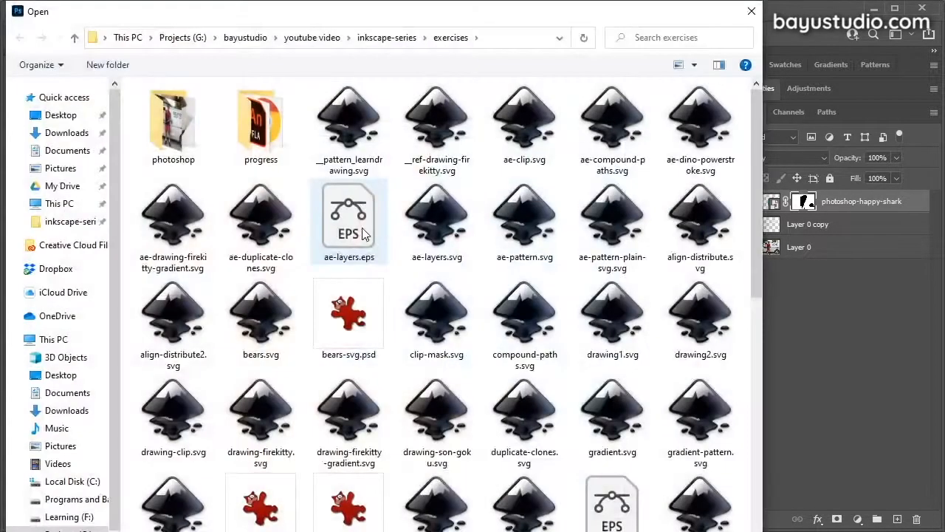
double_click(175, 135)
double_click(194, 131)
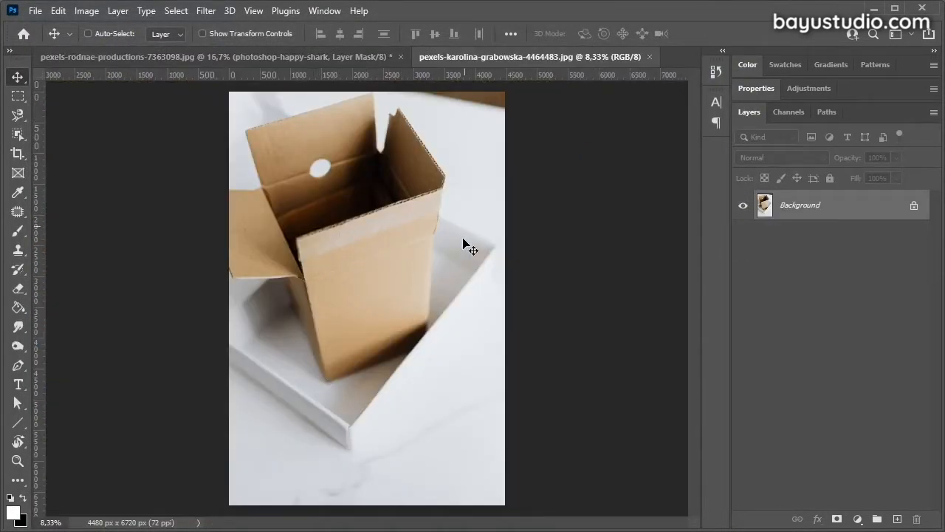
Place photoshop-chicken.svg from the exercises folder as embedded artwork in the cardboard box photo.
key(alt+Tab)
click(265, 16)
click(36, 13)
mouse_move(88, 256)
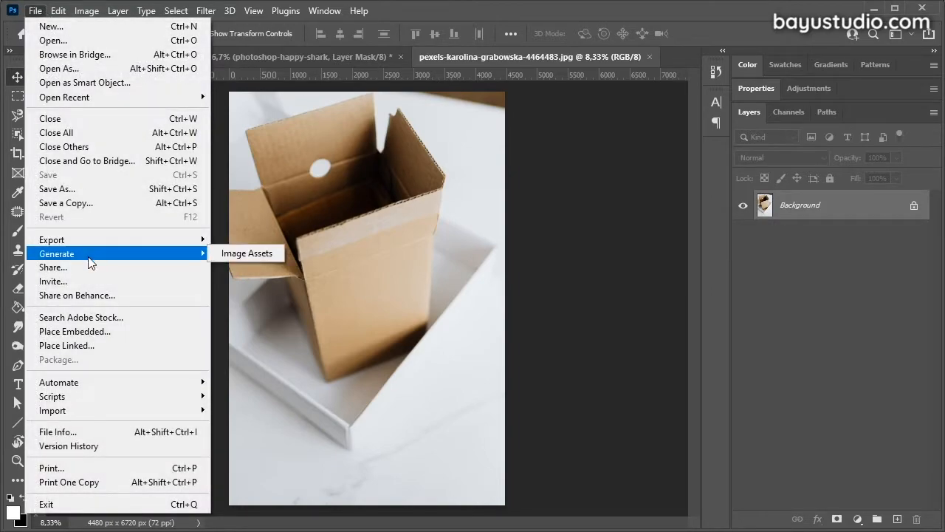
click(115, 331)
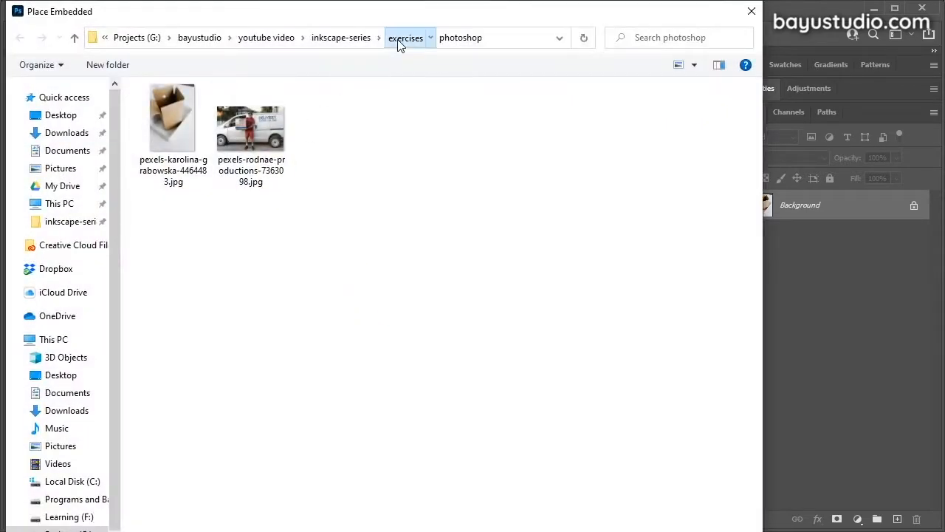
click(399, 41)
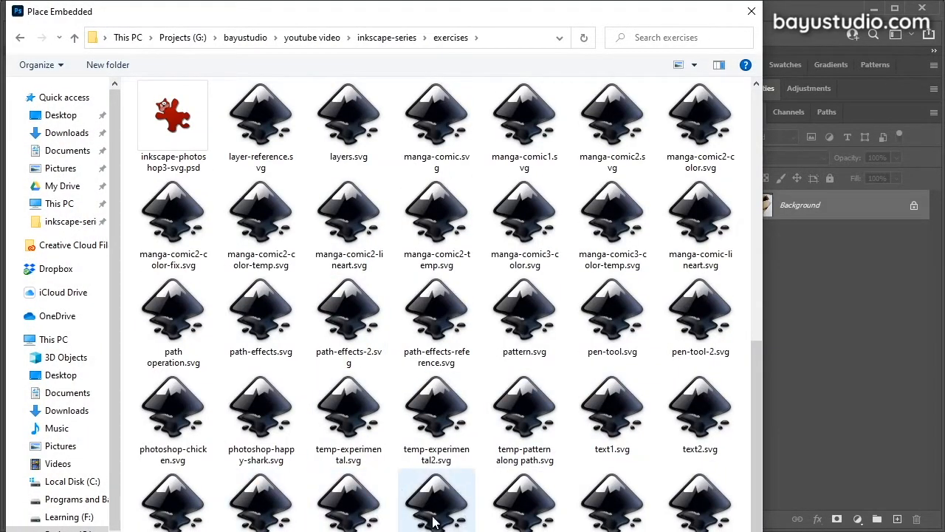
click(184, 397)
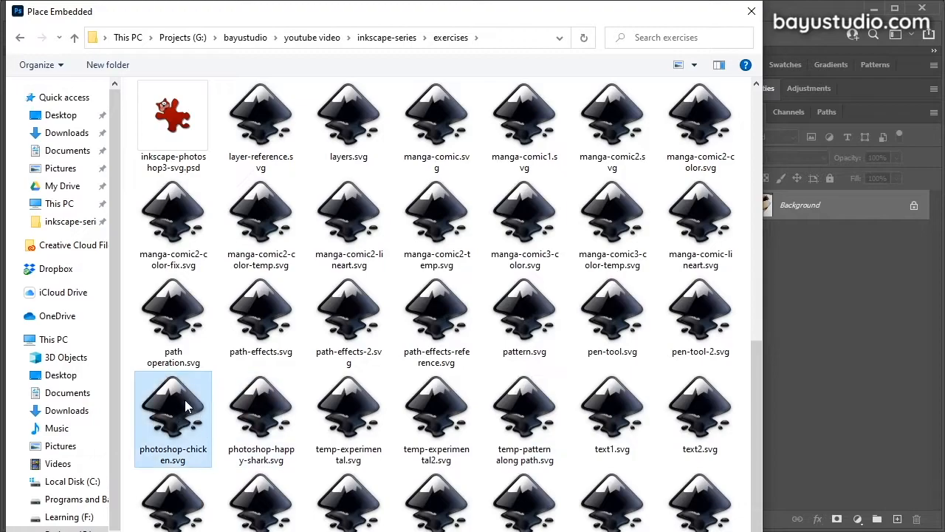
double_click(182, 394)
Scale and position the placed chicken artwork over the front of the box and commit the placement.
drag(384, 272, 458, 174)
drag(412, 297, 390, 367)
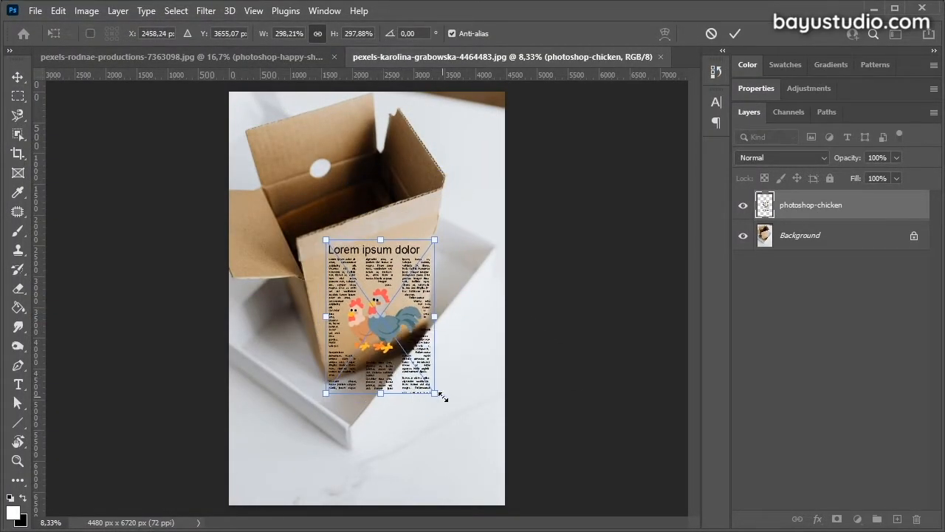
drag(443, 396, 462, 391)
key(Return)
Compare the text of the placed chicken artwork with the original photoshop-chicken.svg in Inkscape.
key(ctrl+plus)
key(ctrl+plus)
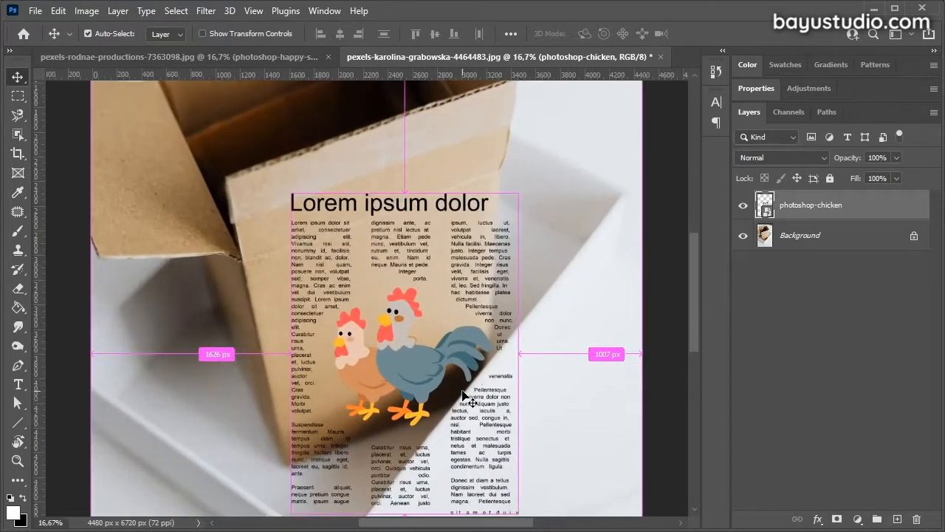
drag(694, 286, 695, 302)
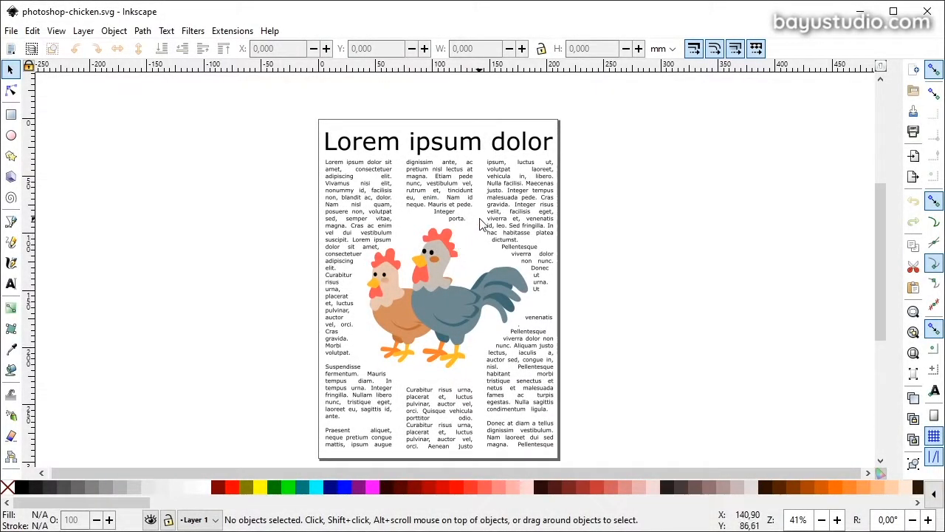
ctrl+scroll(463, 256, up, 3)
ctrl+scroll(465, 258, down, 2)
scroll(463, 256, up, 2)
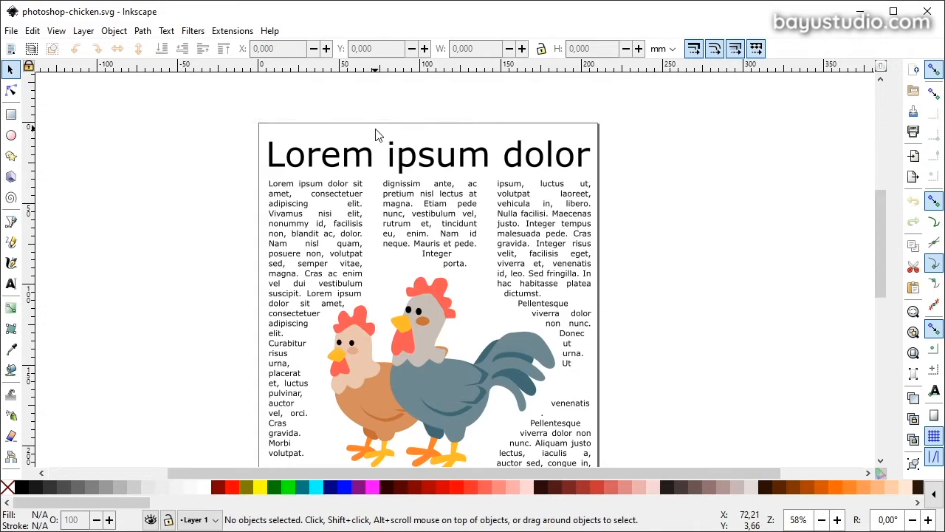
click(378, 156)
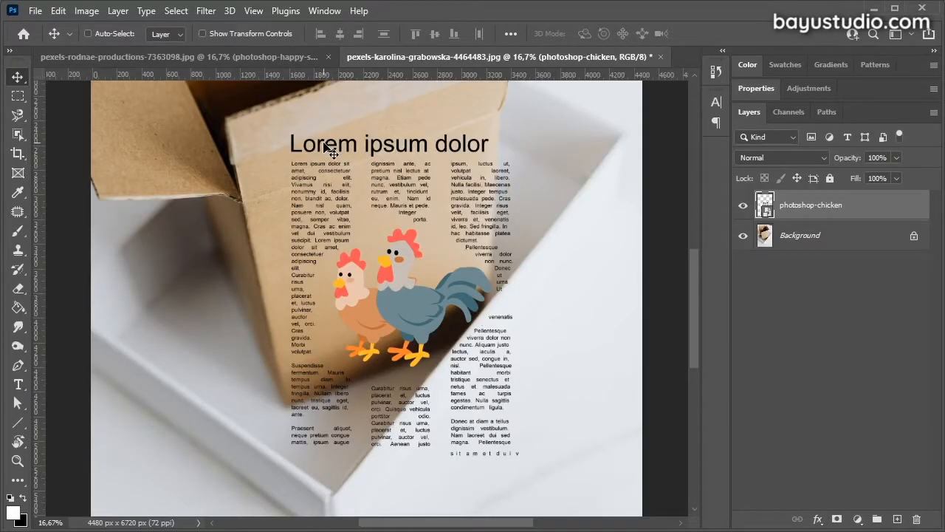
Move the photoshop-chicken artwork higher and further left so it sits on the box's front face.
drag(482, 234, 452, 274)
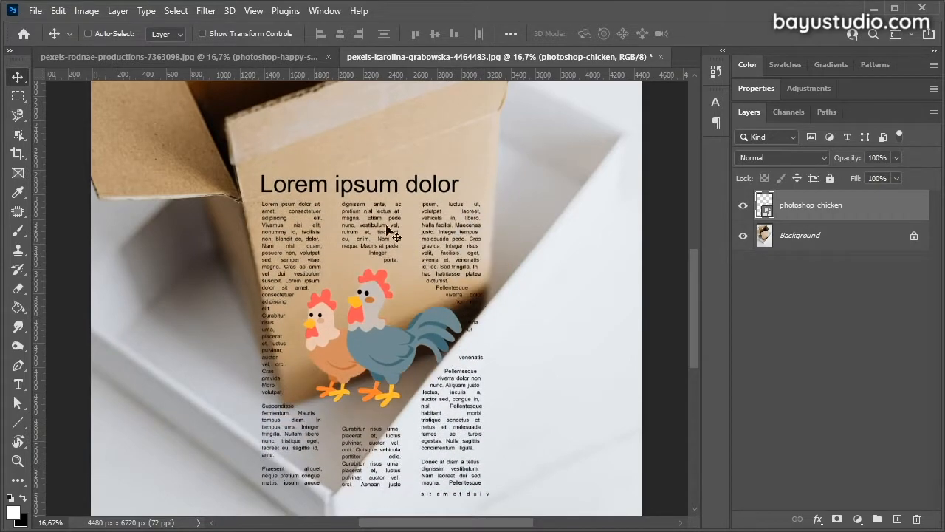
drag(456, 209, 461, 152)
click(53, 13)
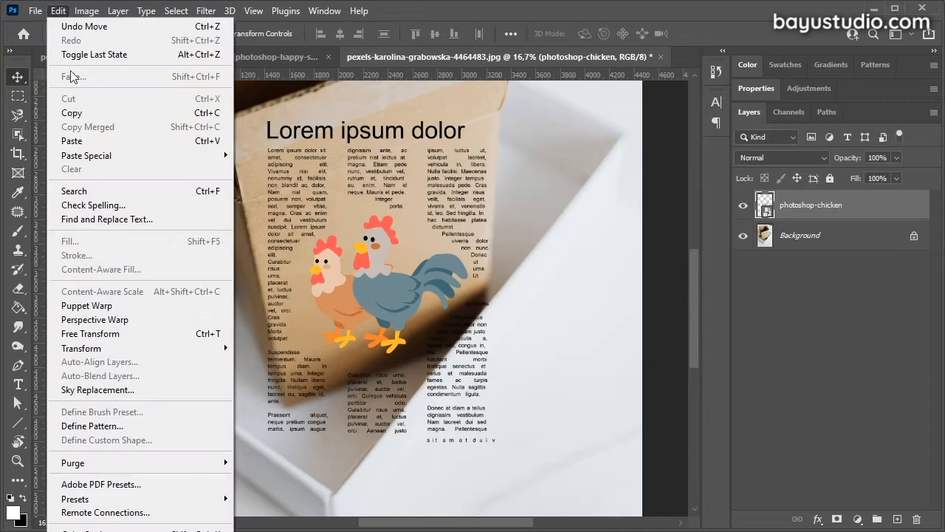
mouse_move(147, 346)
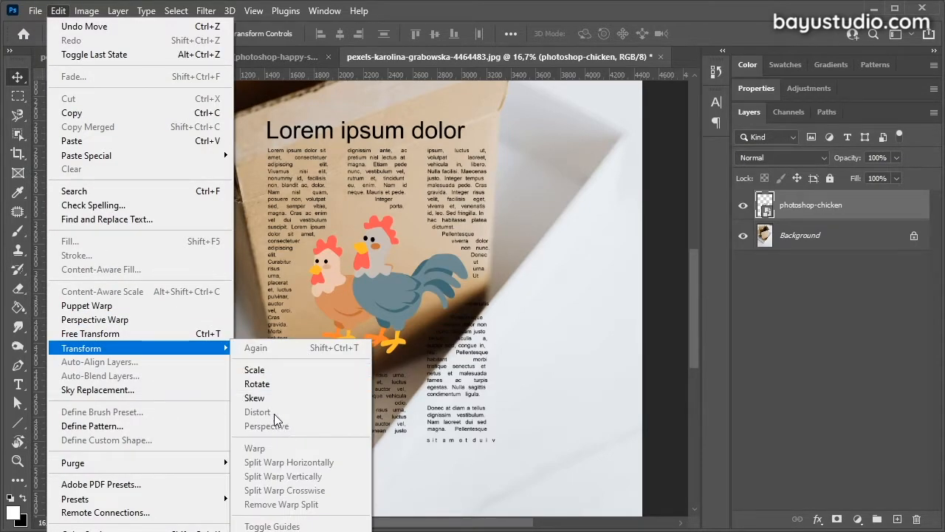
click(347, 169)
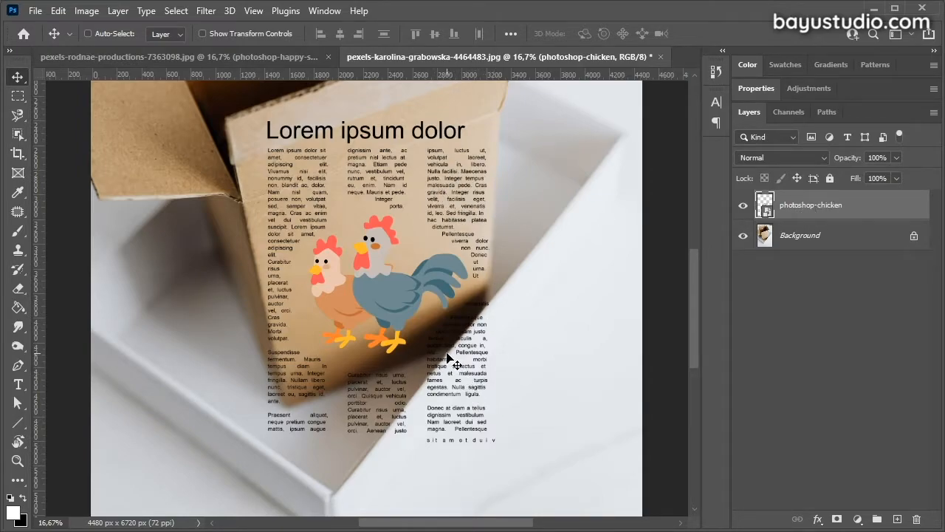
Convert the photoshop-chicken layer to a smart object and shift the artwork slightly down on the box.
right_click(810, 209)
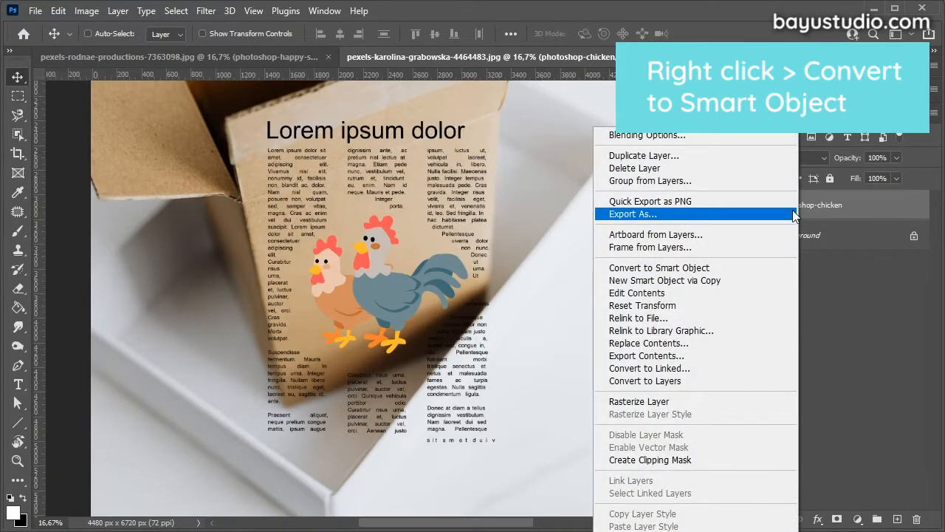
click(702, 268)
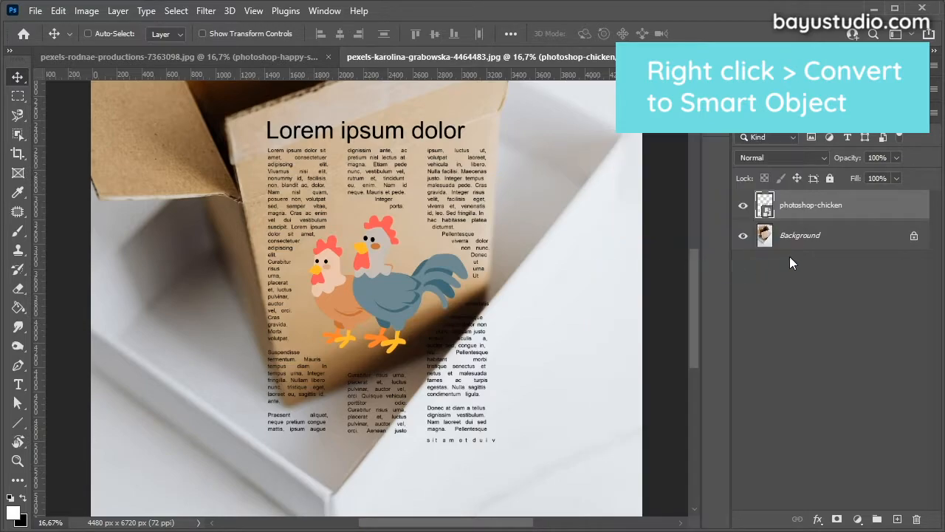
mouse_move(429, 183)
mouse_down()
mouse_move(434, 211)
mouse_move(440, 195)
mouse_up()
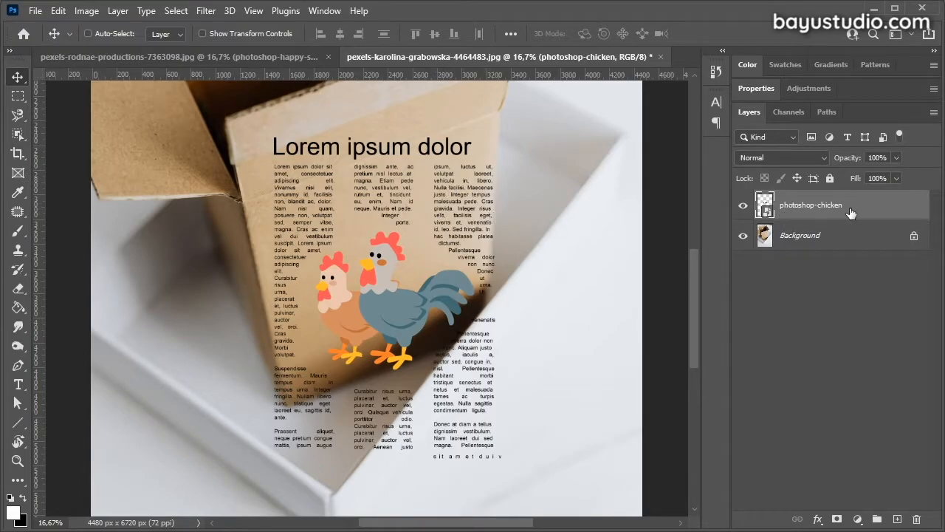
Open the nested smart object's contents through to the SVG in Inkscape, return to the box photo and move the artwork slightly up.
double_click(763, 207)
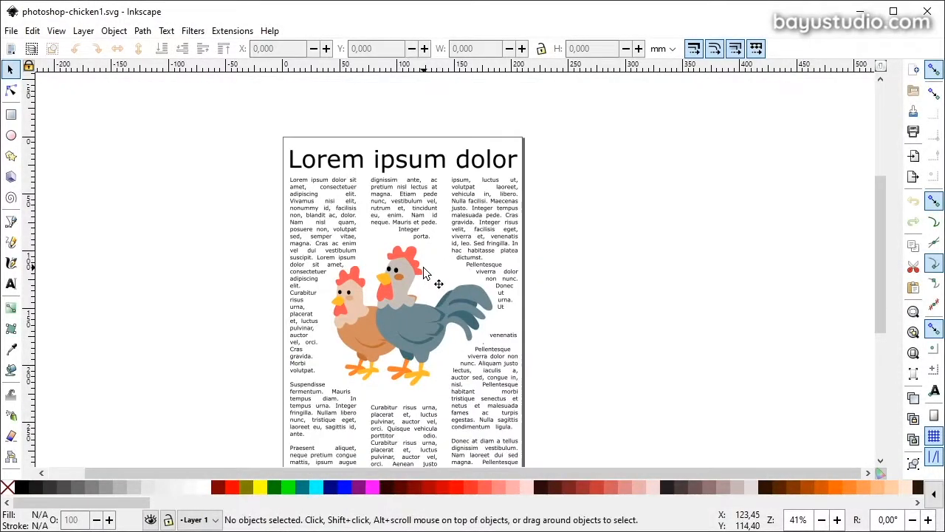
key(alt+Tab)
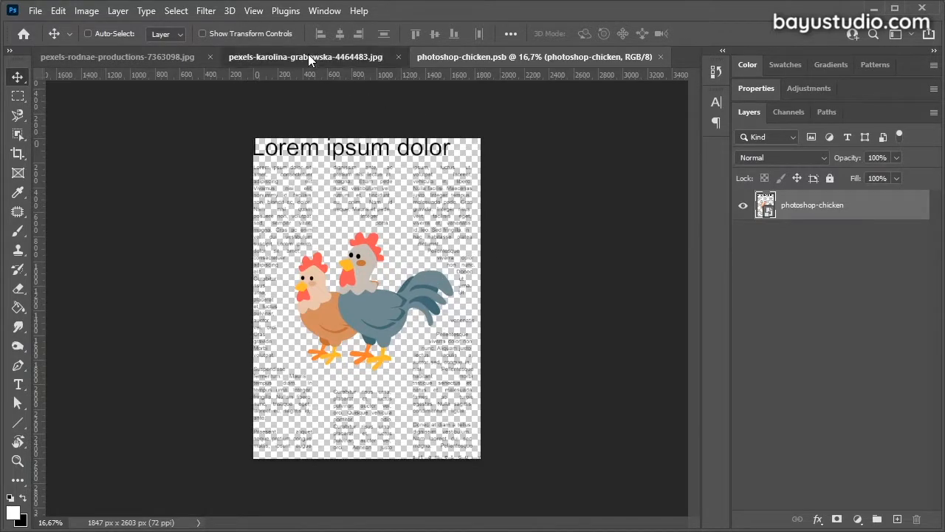
drag(308, 54, 383, 181)
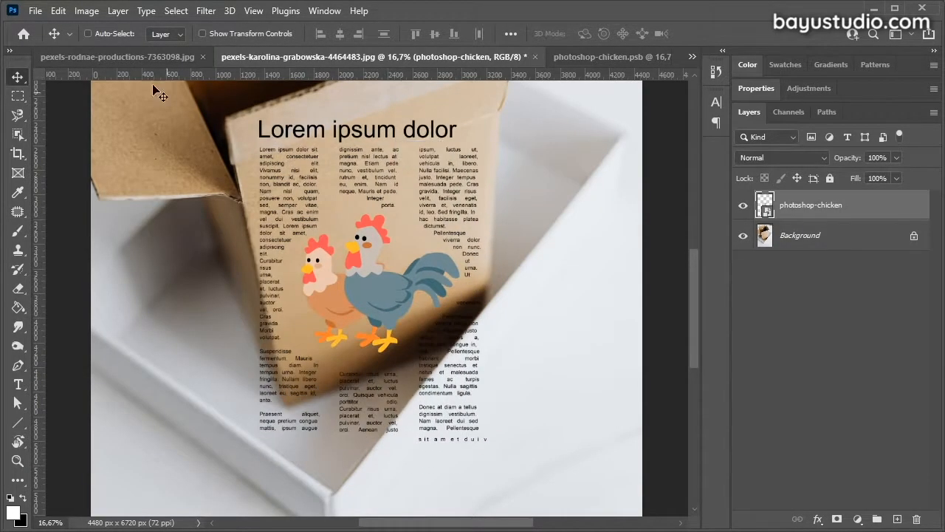
Distort the photoshop-chicken artwork so its four corners follow the perspective of the box's front face.
click(58, 11)
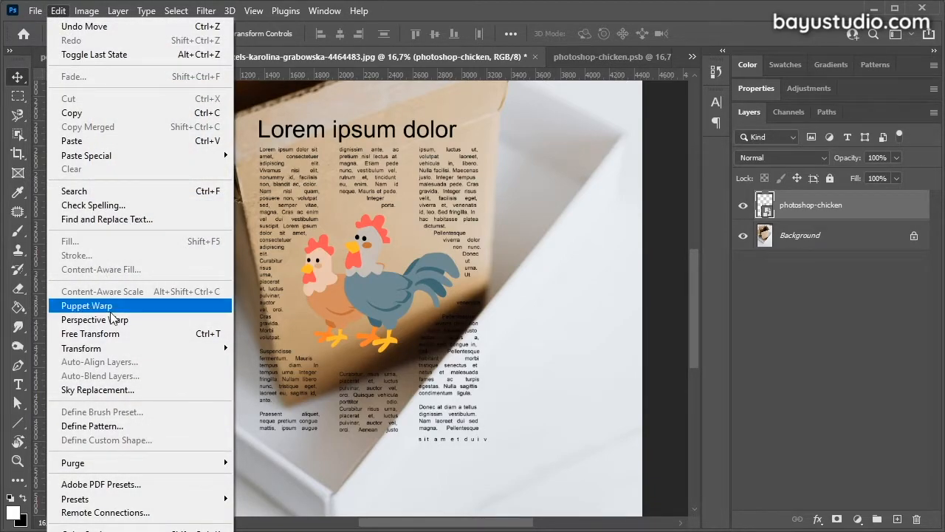
mouse_move(111, 348)
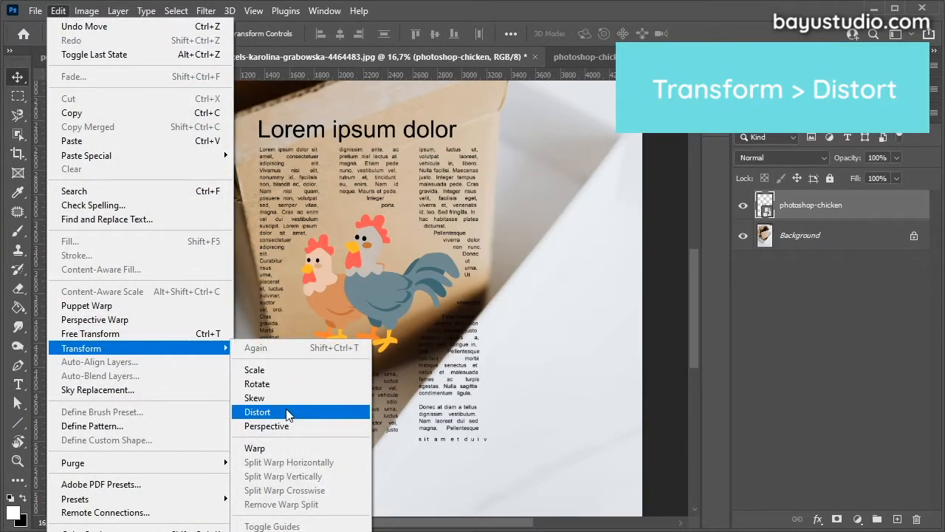
click(286, 411)
drag(259, 120, 244, 170)
scroll(517, 170, up, 1)
drag(486, 143, 498, 101)
drag(259, 464, 295, 420)
drag(486, 463, 476, 356)
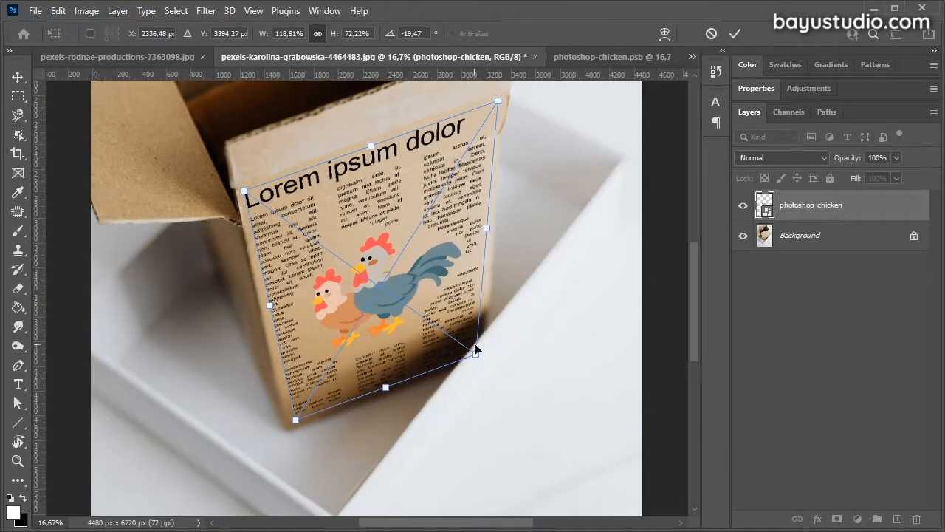
drag(498, 101, 503, 103)
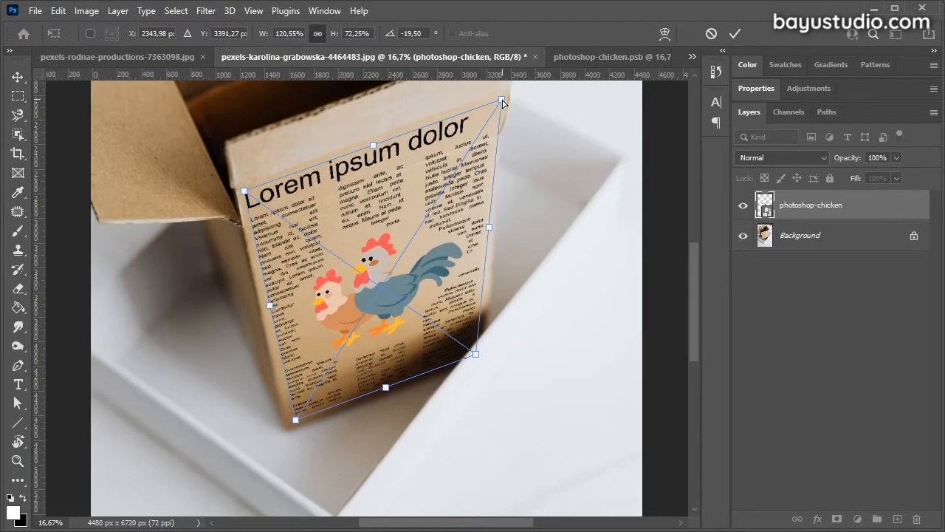
key(Return)
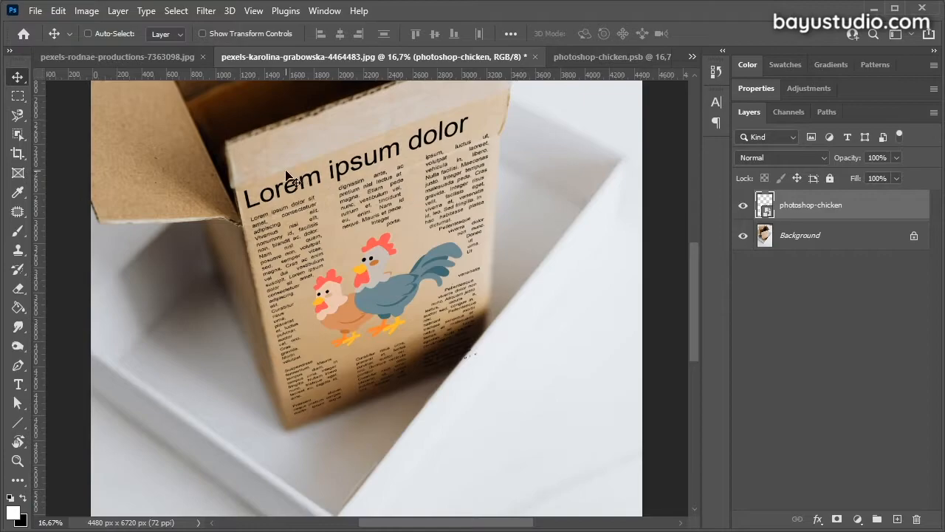
Compare the heading of the placed chicken artwork with the heading of the SVG in Inkscape.
key(ctrl)
key(alt+Tab)
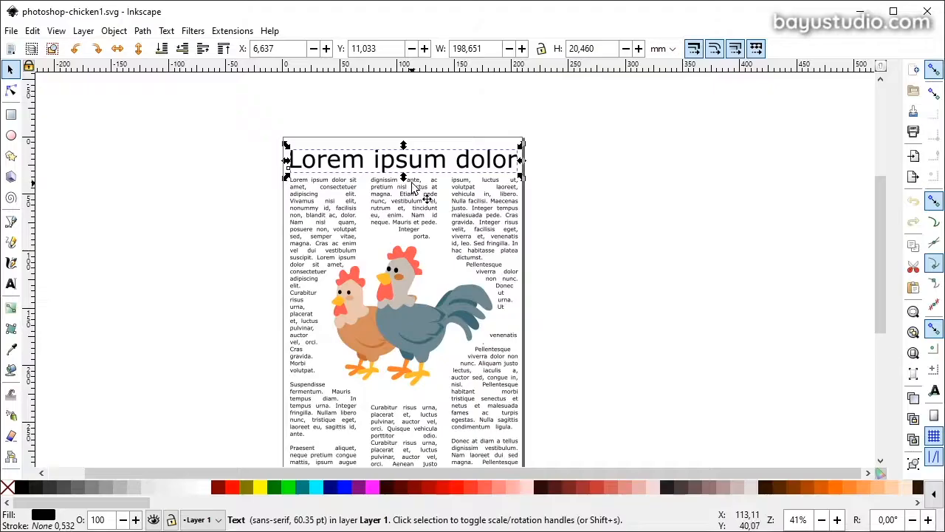
key(alt+Tab)
key(alt+Tab)
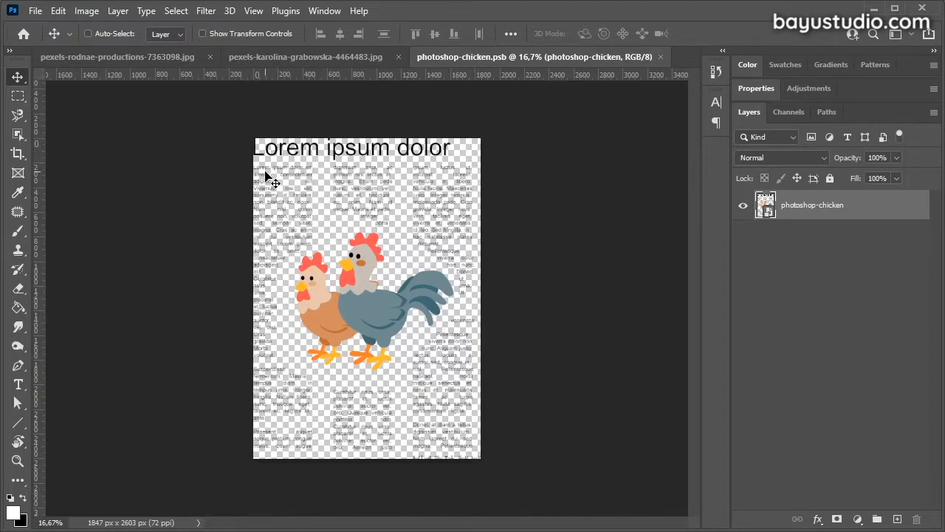
key(alt+Tab)
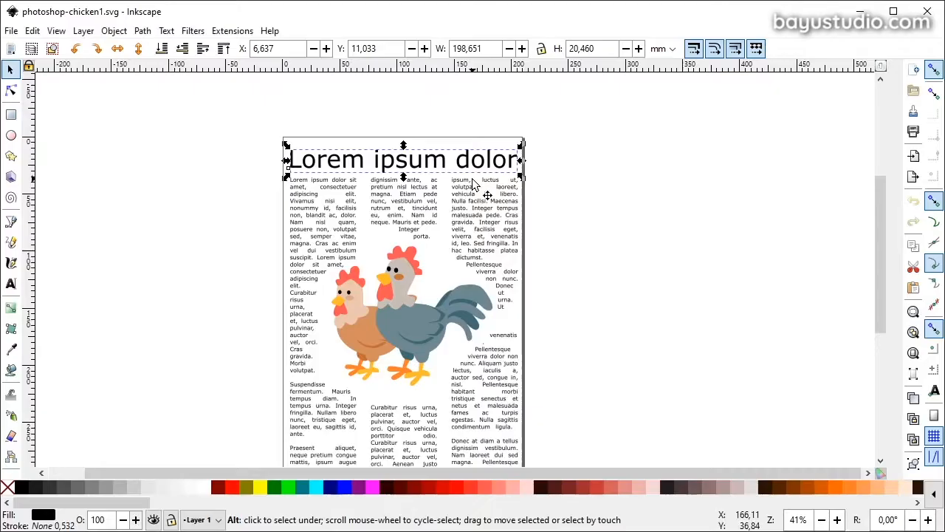
mouse_move(528, 148)
mouse_down()
mouse_move(545, 141)
mouse_move(534, 147)
mouse_up()
key(ctrl+z)
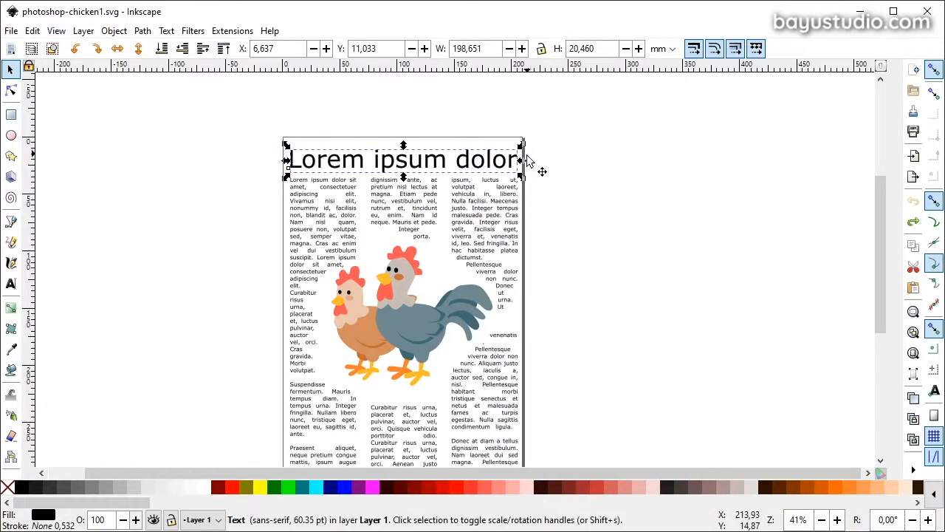
Convert the "Lorem ipsum dolor" heading from text to paths and check the nodes of its first letter o.
ctrl+scroll(434, 138, up, 2)
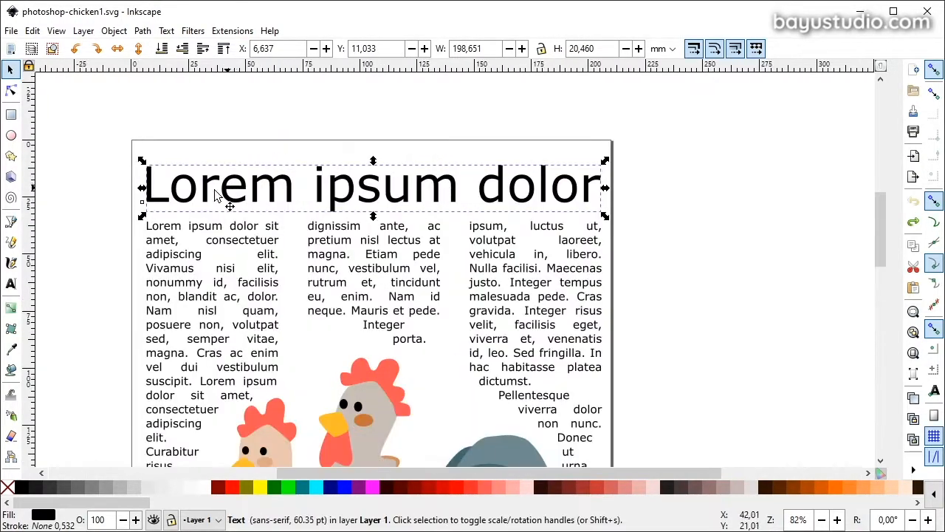
click(142, 32)
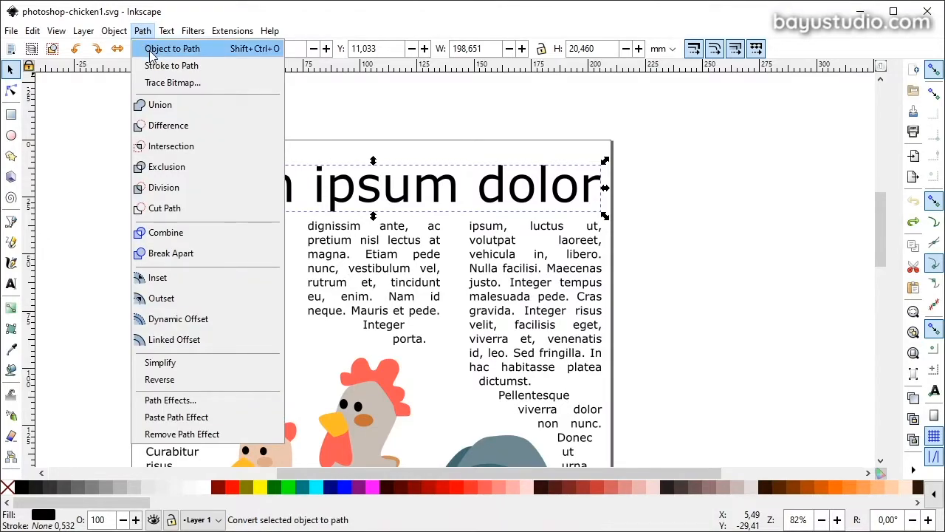
click(151, 49)
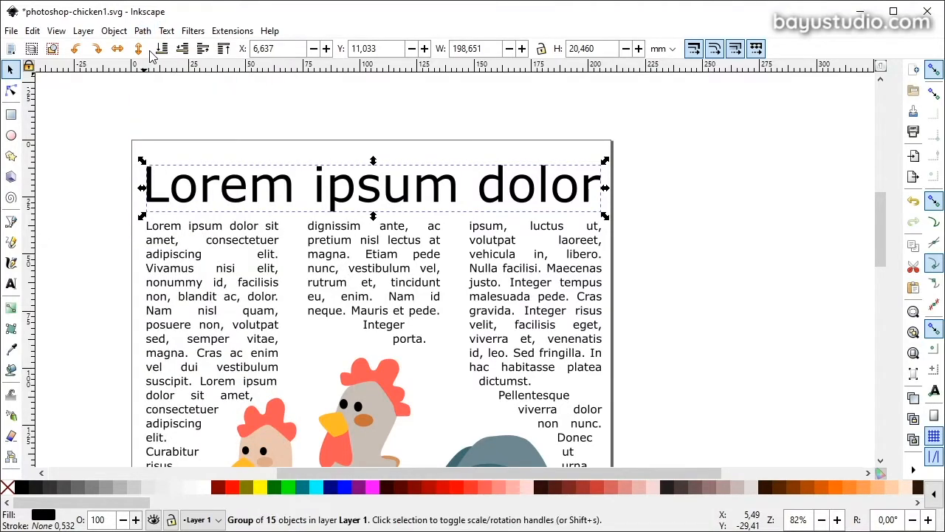
double_click(178, 187)
click(178, 186)
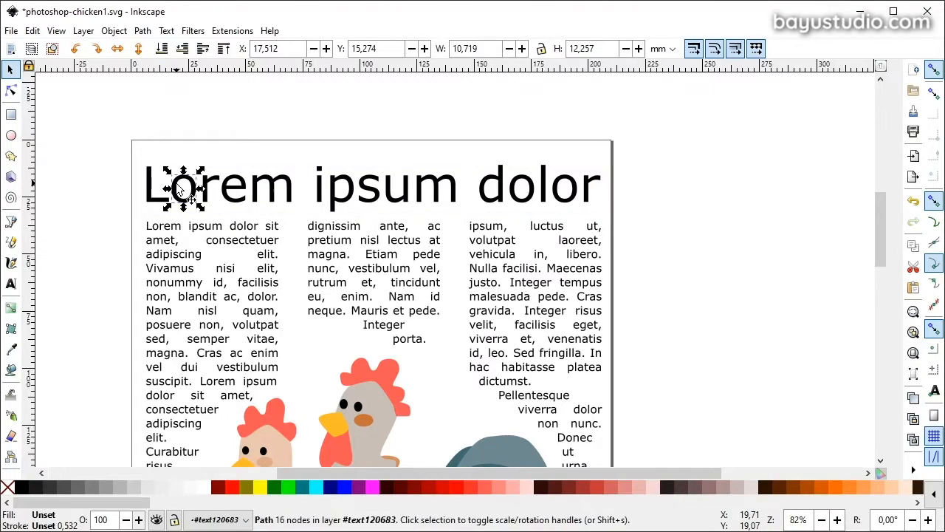
double_click(178, 188)
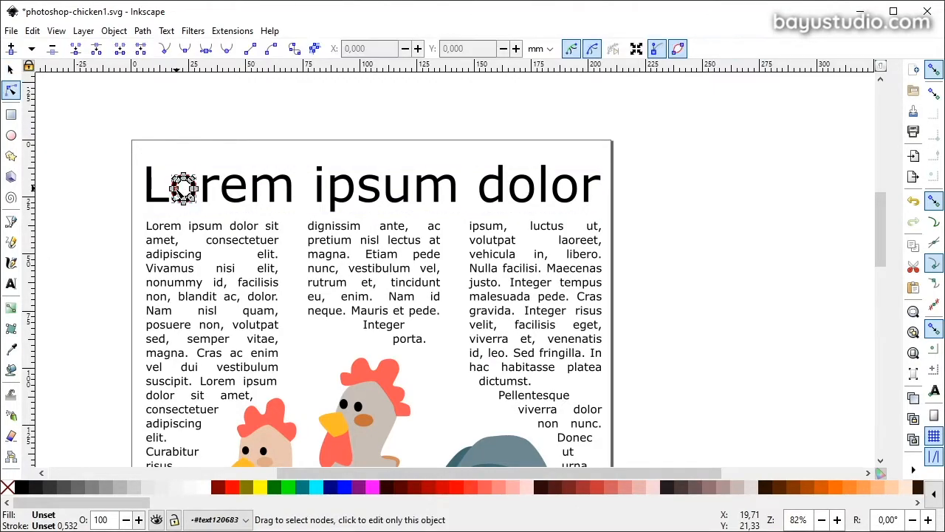
click(18, 71)
click(407, 129)
Save the SVG and the smart object contents in Photoshop, check the box photo and close photoshop-chicken.psb.
key(ctrl+s)
key(alt+Tab)
key(ctrl+s)
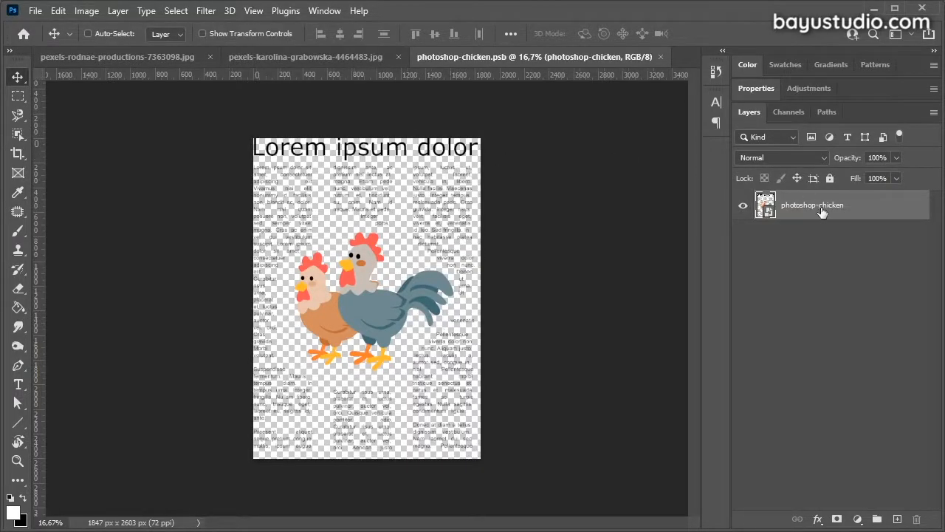
click(291, 56)
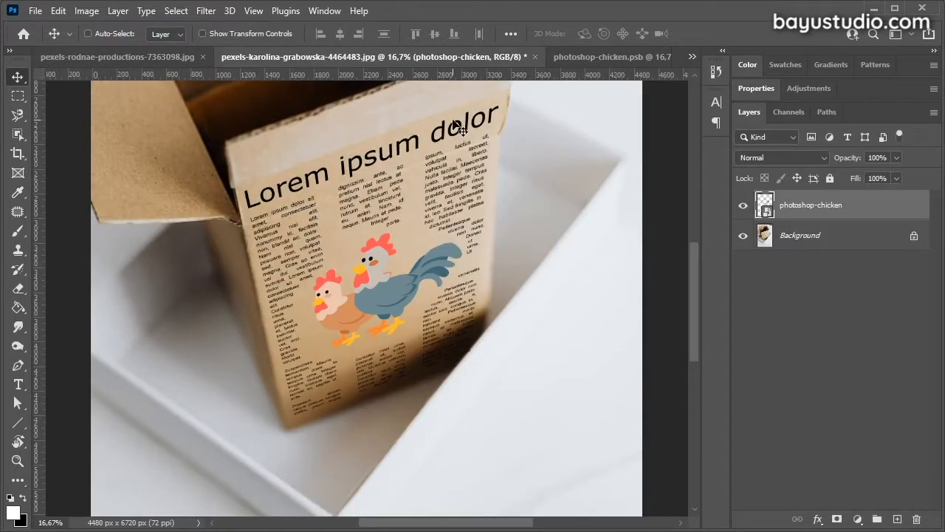
click(662, 56)
click(661, 57)
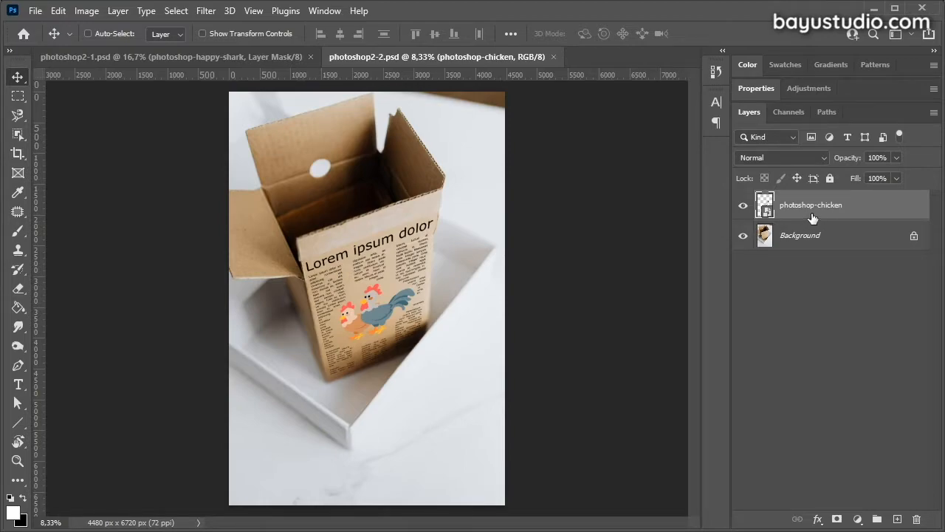
Open the contents of the photoshop-chicken smart object in photoshop2-2.psd through to the SVG in Inkscape.
double_click(766, 205)
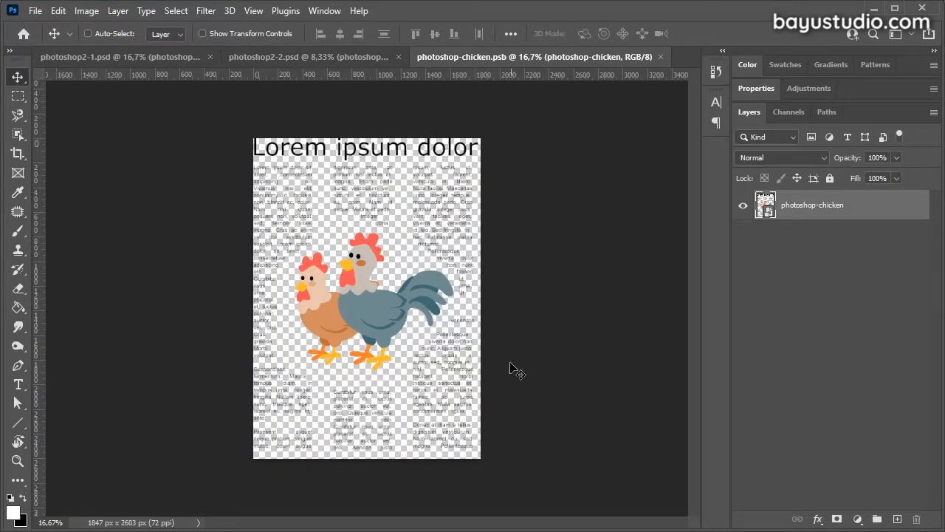
key(ctrl+plus)
key(ctrl+plus)
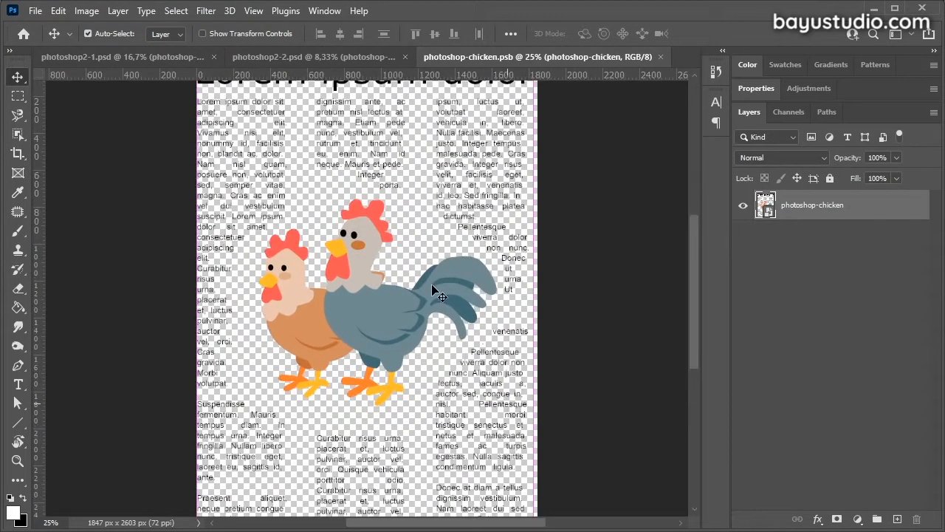
scroll(440, 294, up, 2)
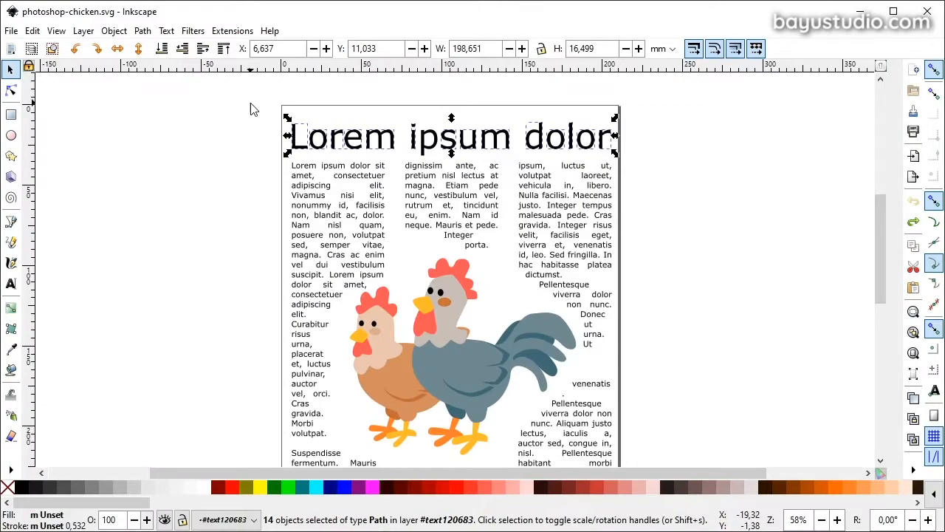
Recolour all letters of the "Lorem ipsum dolor" heading with the red picked from the grey-headed chicken's comb.
click(250, 107)
drag(250, 99, 692, 167)
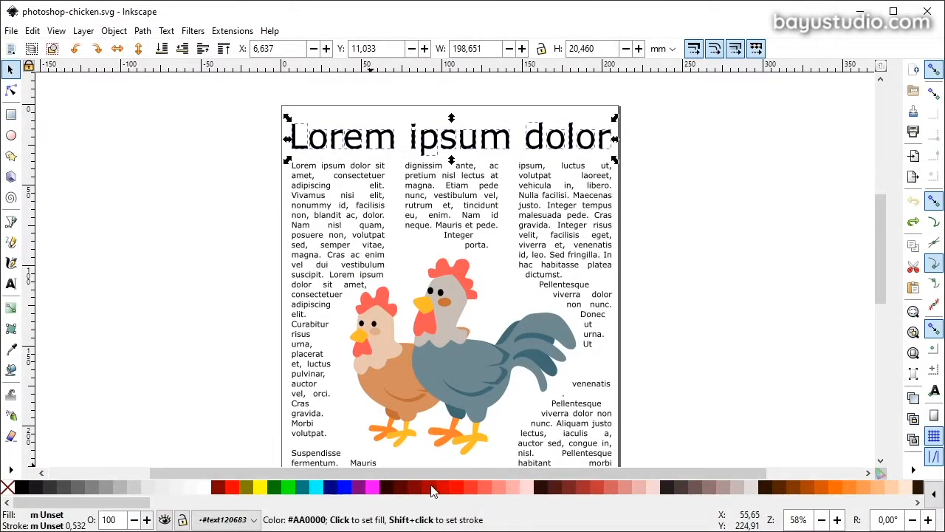
click(11, 348)
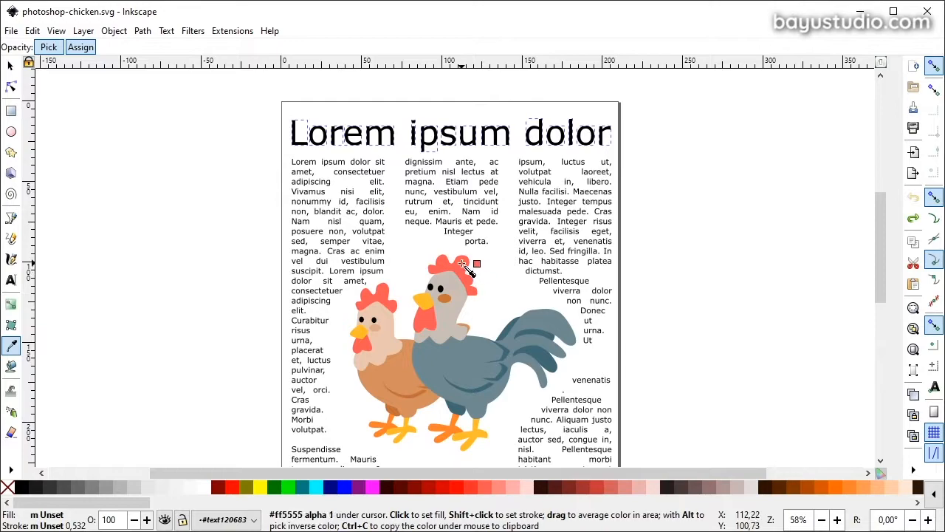
click(468, 279)
click(13, 69)
Save the recoloured SVG and photoshop-chicken.psb, return to photoshop2-2.psd in Photoshop and save it.
key(ctrl+s)
key(alt+Tab)
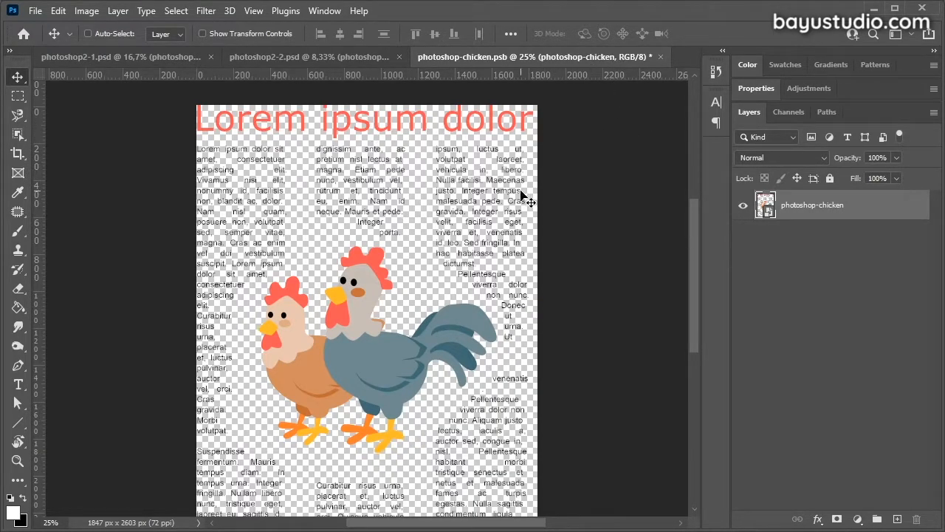
key(ctrl+s)
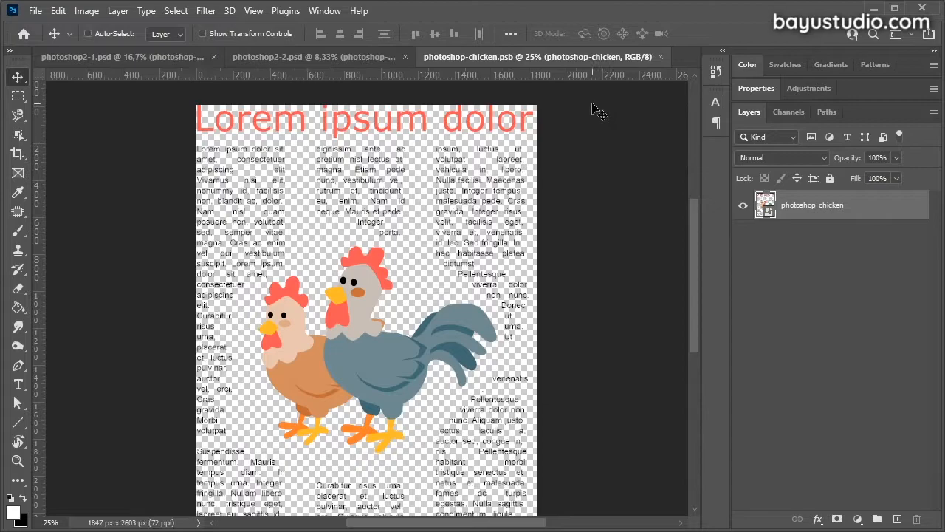
click(342, 55)
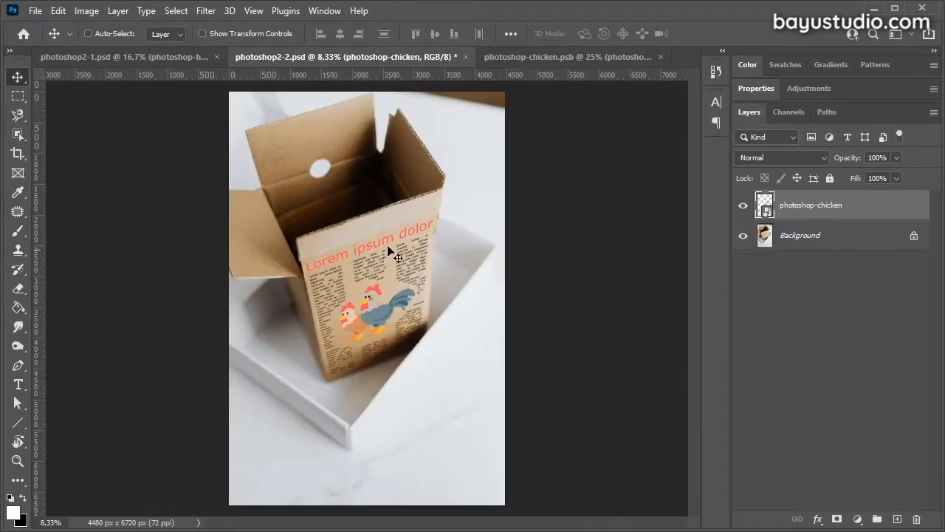
key(ctrl+plus)
key(ctrl+plus)
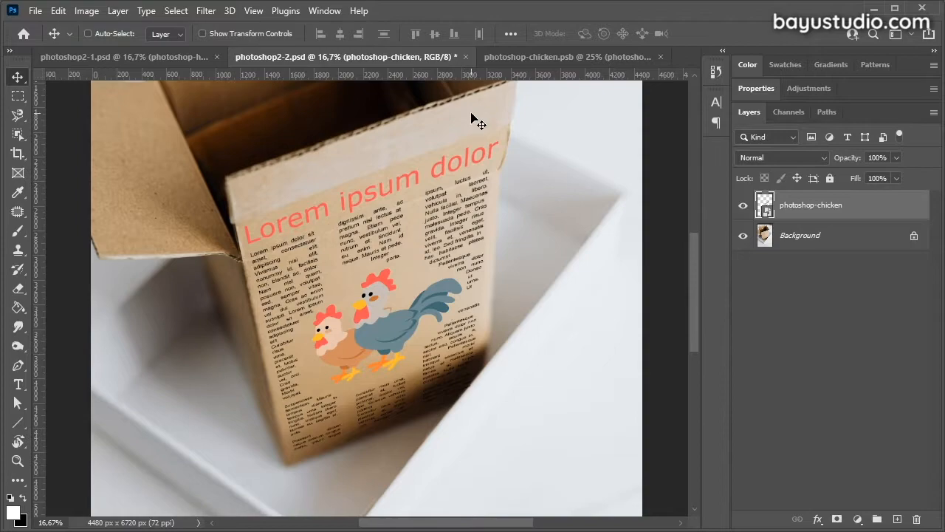
key(ctrl+s)
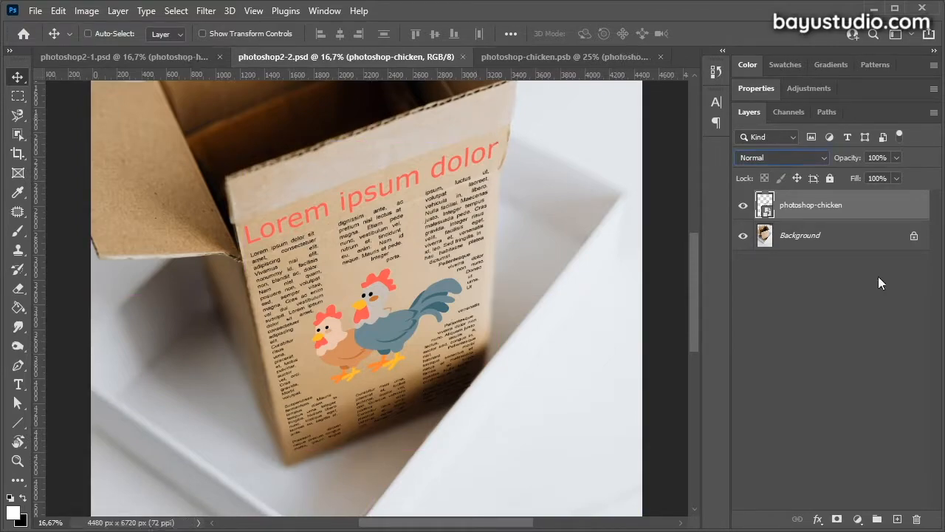
Set the blend mode of the photoshop-chicken layer to Multiply.
click(778, 161)
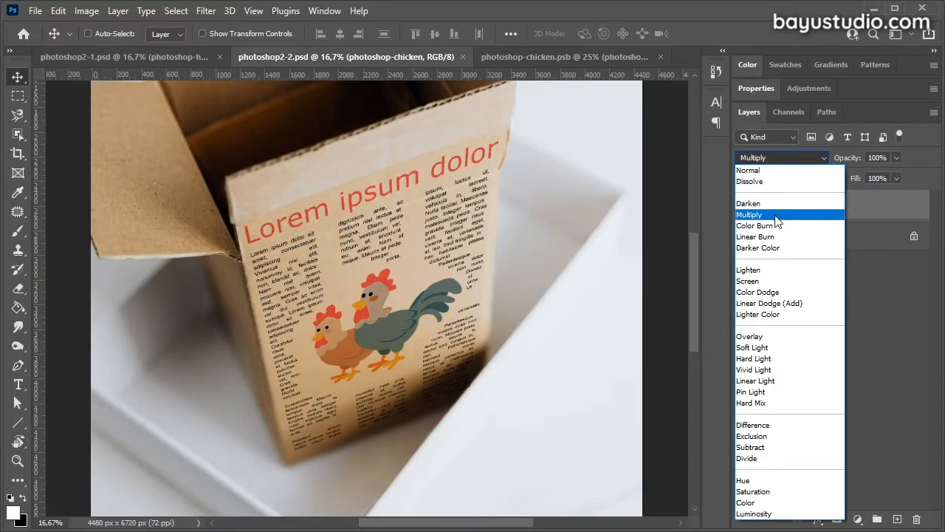
click(777, 218)
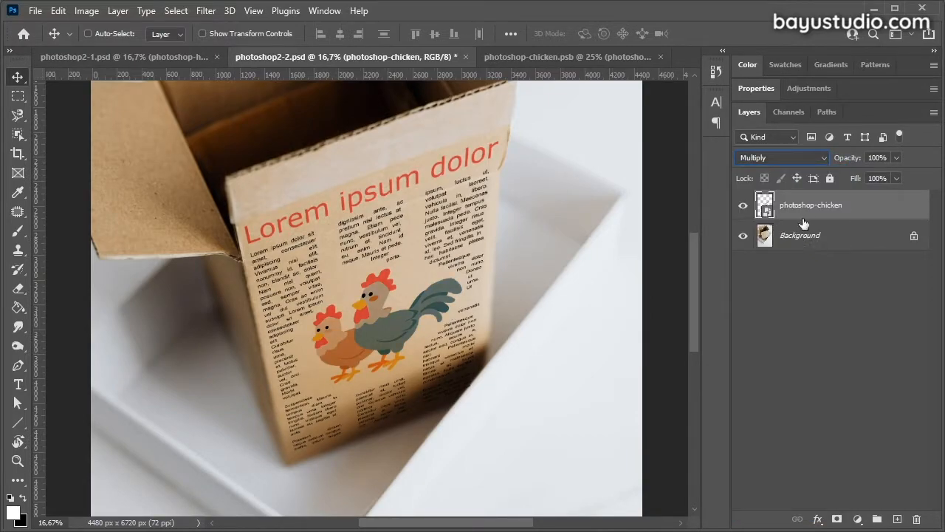
click(383, 254)
Brighten the photoshop-chicken artwork with Levels, setting the white input to 221 and midtones to 1,21, and save the document.
click(86, 10)
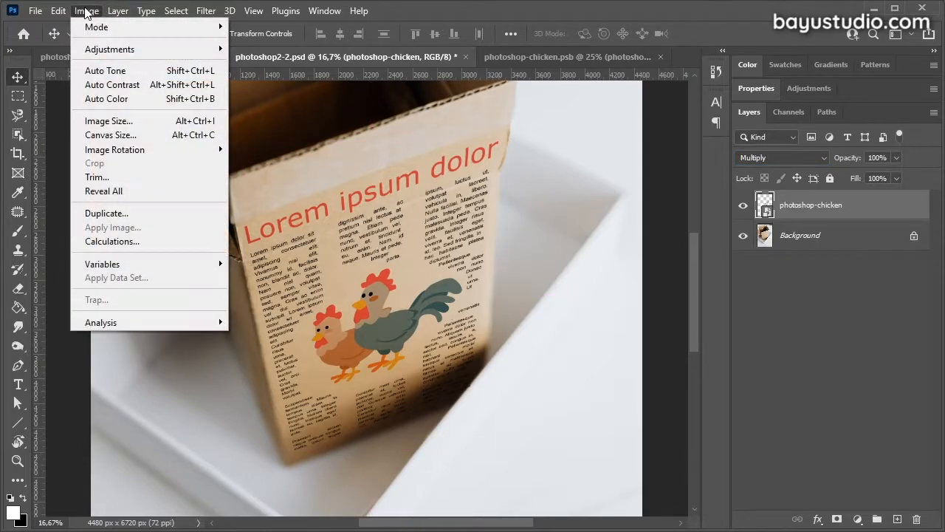
mouse_move(108, 50)
click(259, 64)
drag(220, 158, 666, 187)
drag(731, 342, 696, 345)
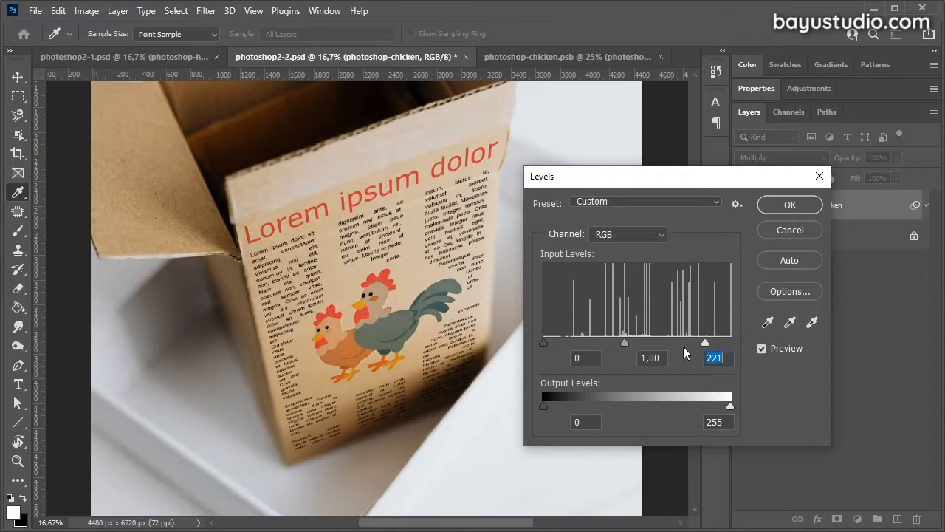
drag(626, 341, 614, 340)
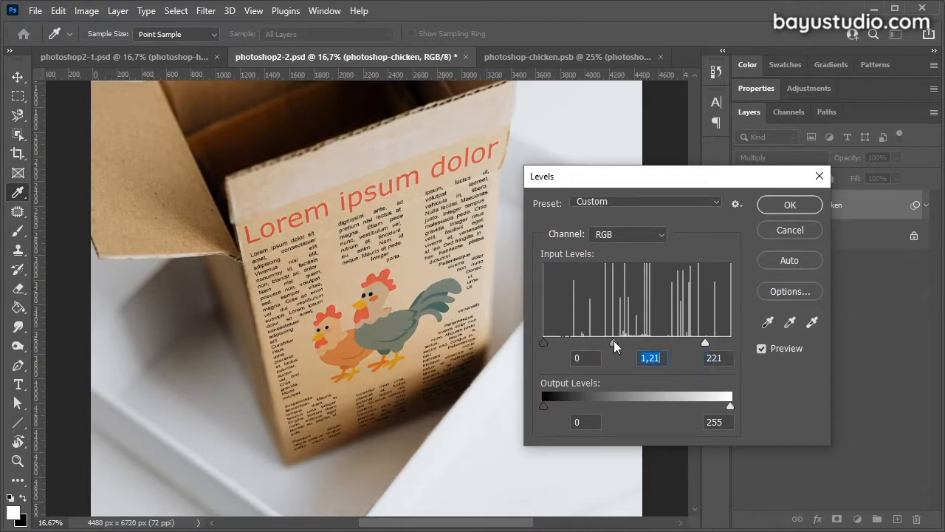
click(791, 206)
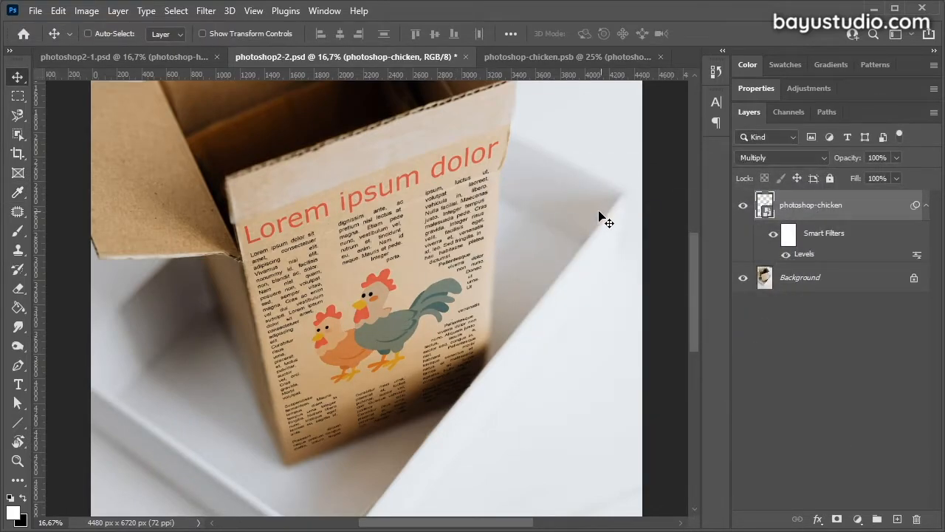
key(ctrl)
key(ctrl+s)
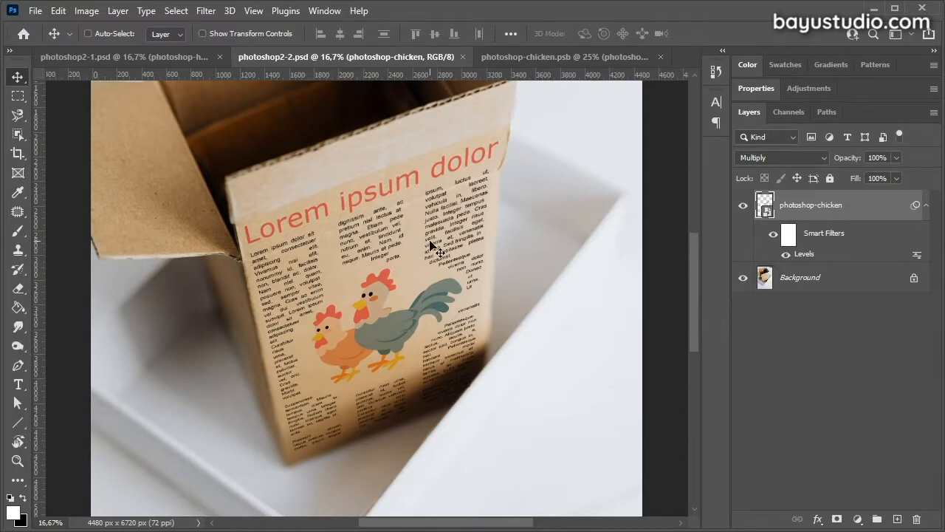
scroll(512, 330, down, 1)
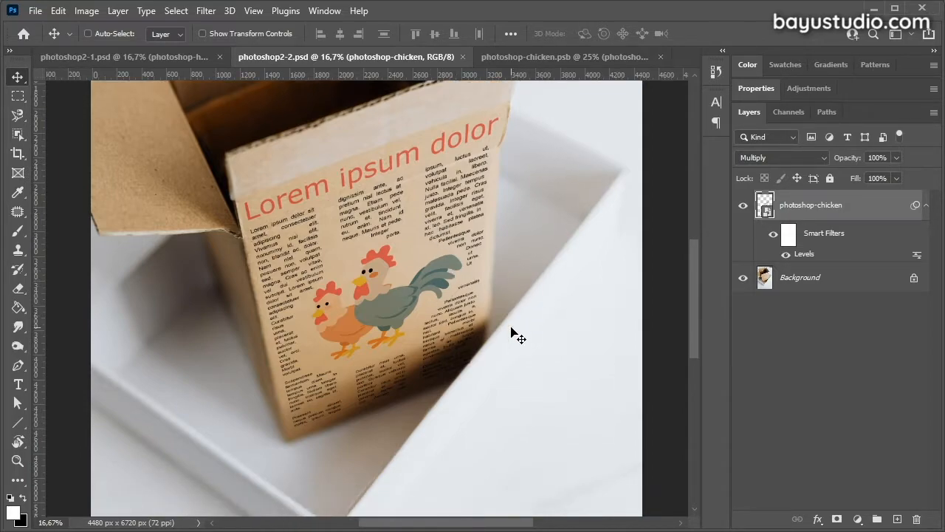
scroll(515, 336, up, 2)
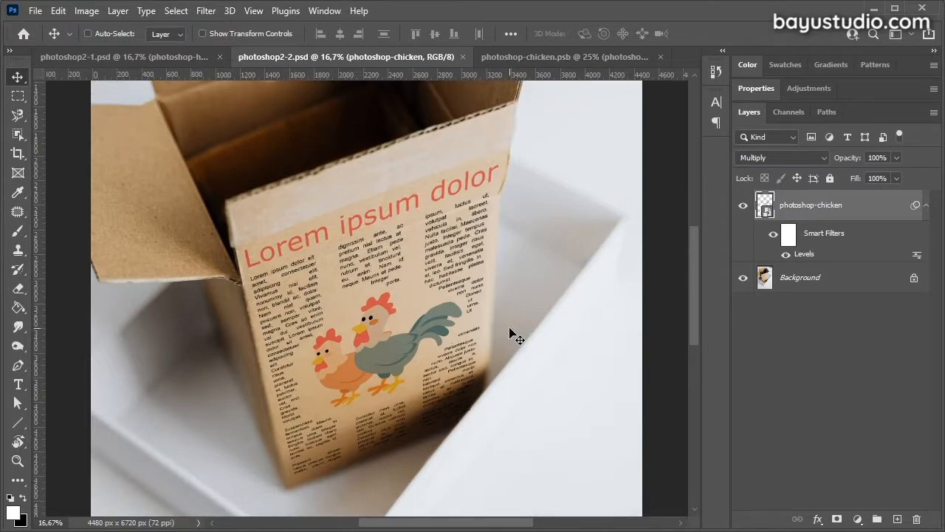